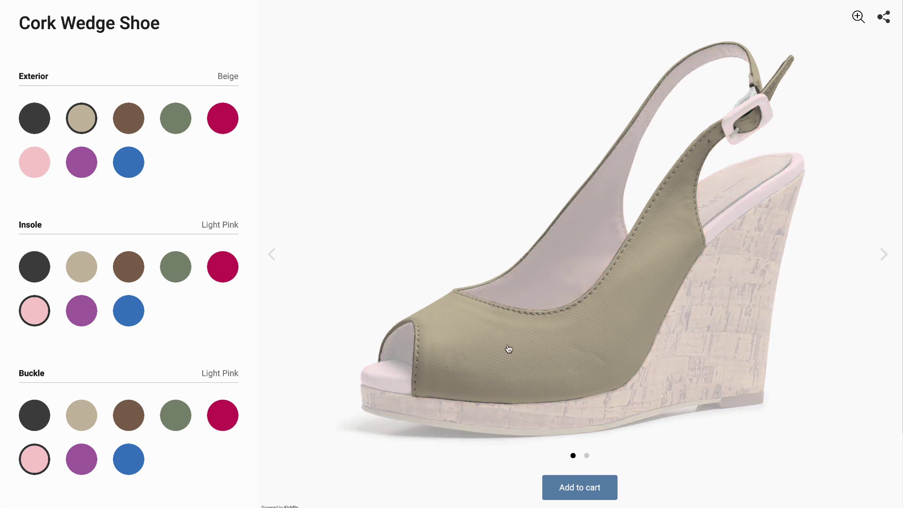
Try Grass, Midnight Blue and Purple on the exterior, then return it to Beige.
left_click(166, 123)
left_click(128, 161)
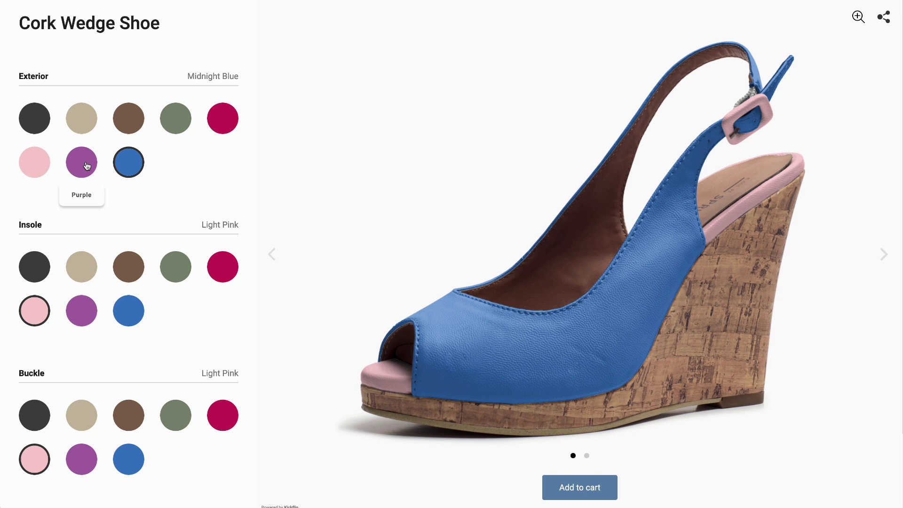
left_click(82, 162)
left_click(78, 123)
Set the insole to Glossy Pink and the buckle to Midnight Blue.
left_click(125, 265)
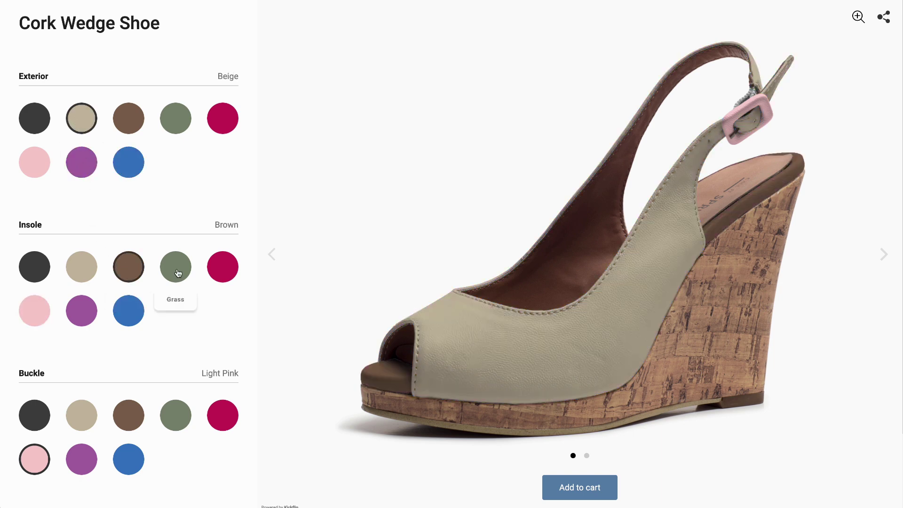
left_click(177, 265)
left_click(217, 268)
left_click(122, 418)
left_click(86, 417)
left_click(135, 459)
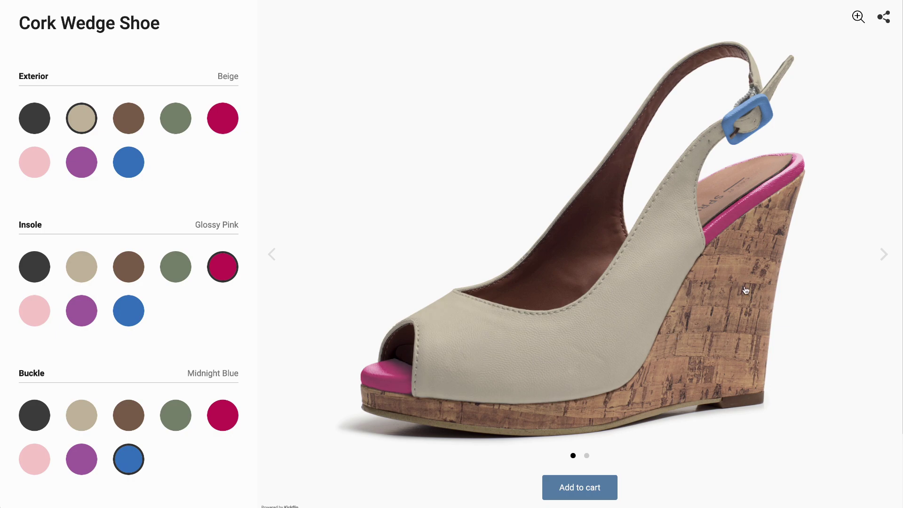
Switch between the shoe images, ending on the second angle.
left_click(883, 259)
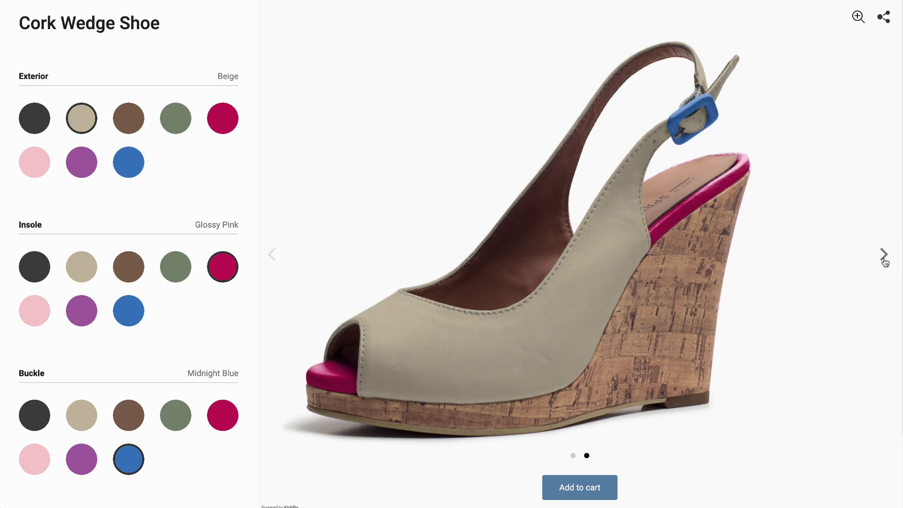
left_click(884, 256)
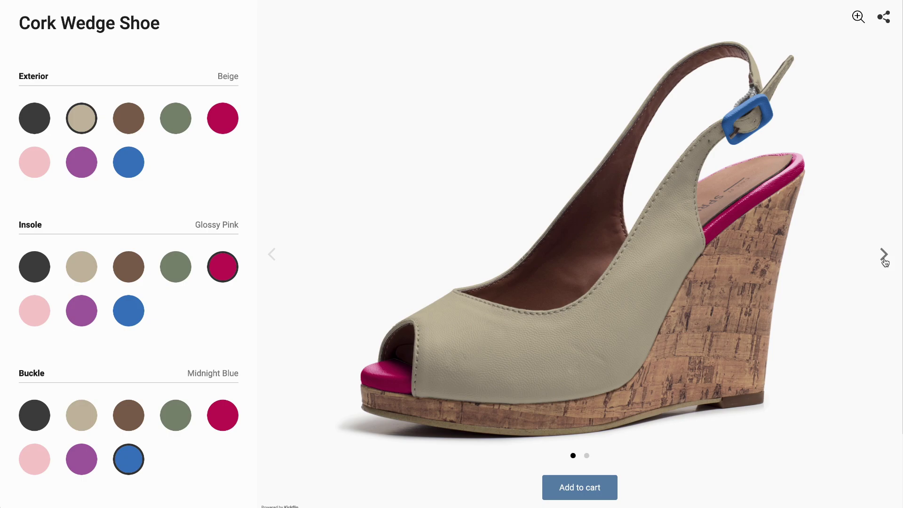
left_click(884, 258)
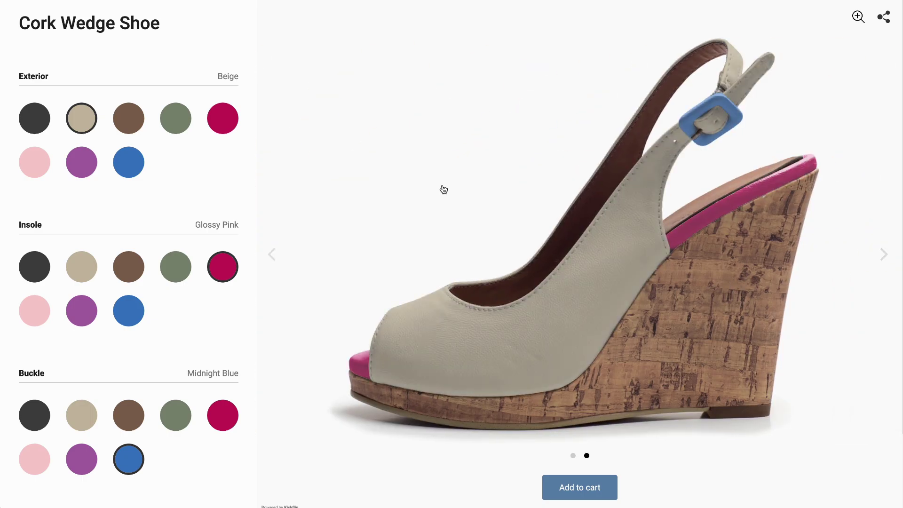
Bring up the corkwedge folder and Quick Look through its base, buckle, exterior and other part PNGs.
key("ctrl+Up")
left_click(390, 174)
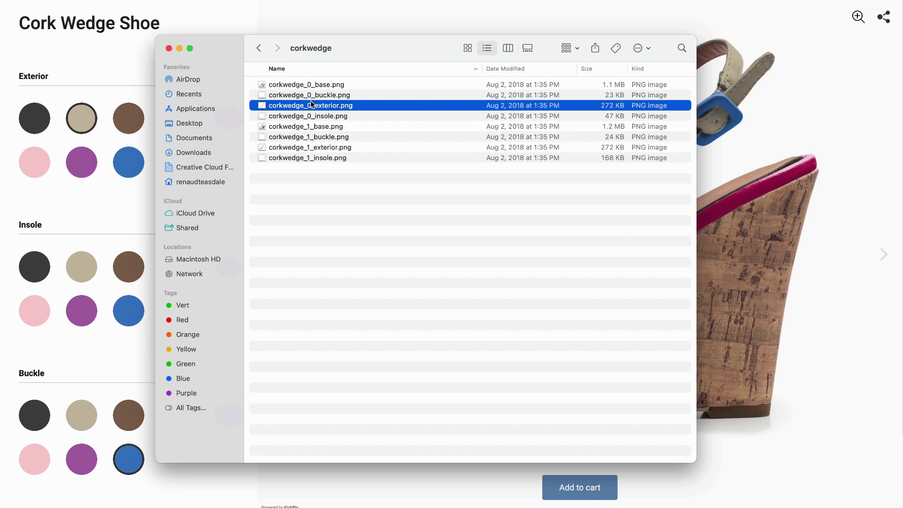
left_click(310, 88)
key("space")
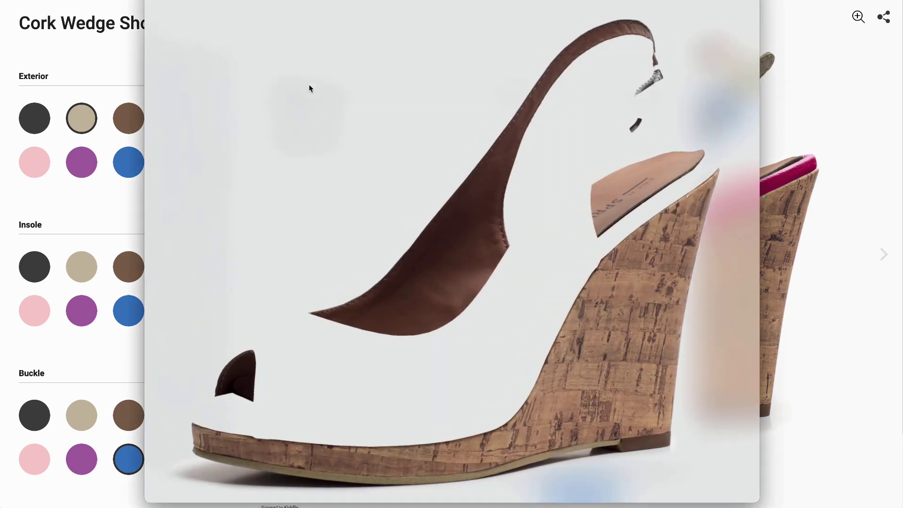
key("Down")
key("Down")
key("Down")
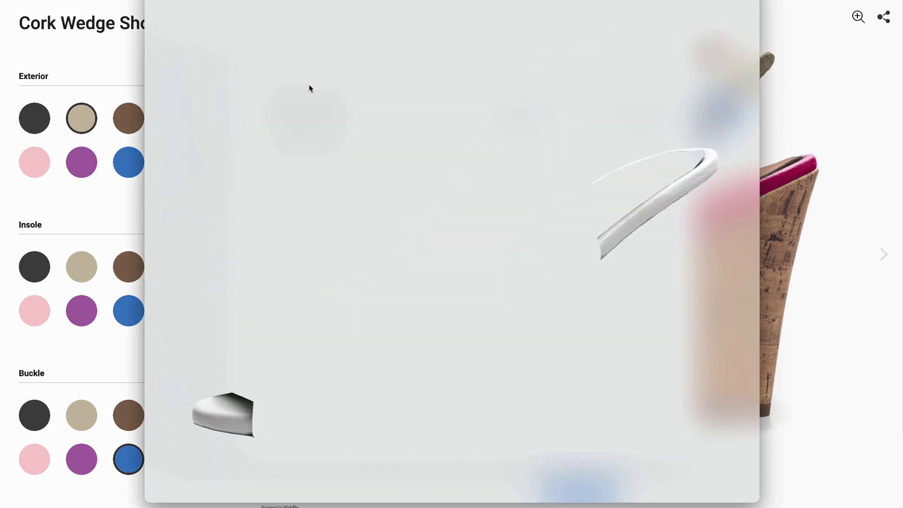
key("Down")
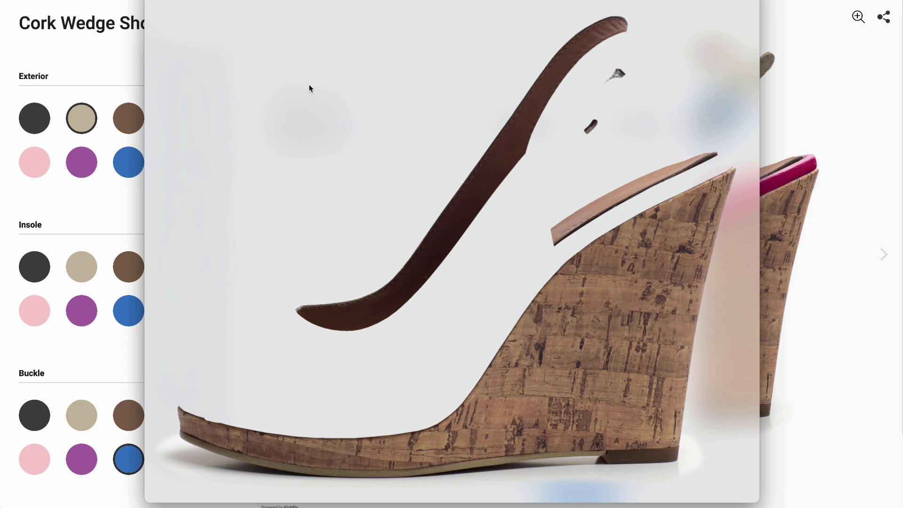
key("Down")
key("Down")
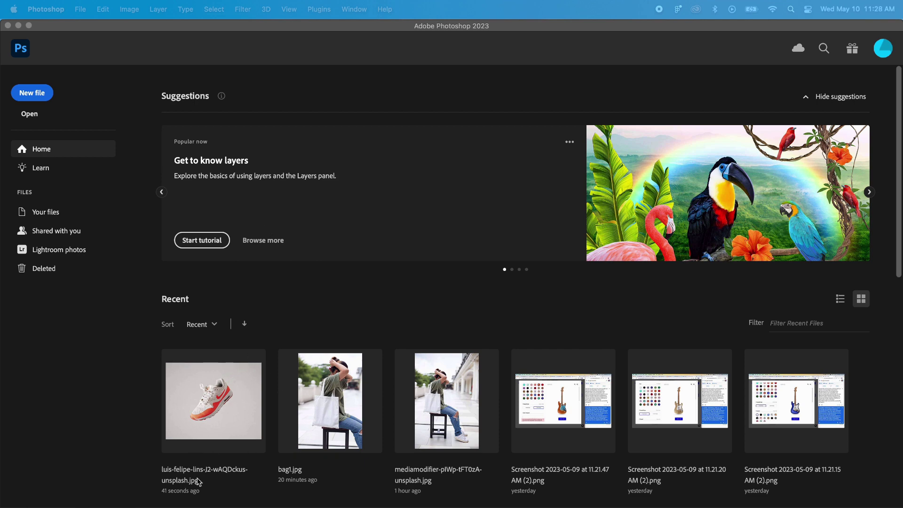
Open the recent sneaker photo and Place Embedded the second unsplash sneaker JPG from Downloads.
left_click(224, 397)
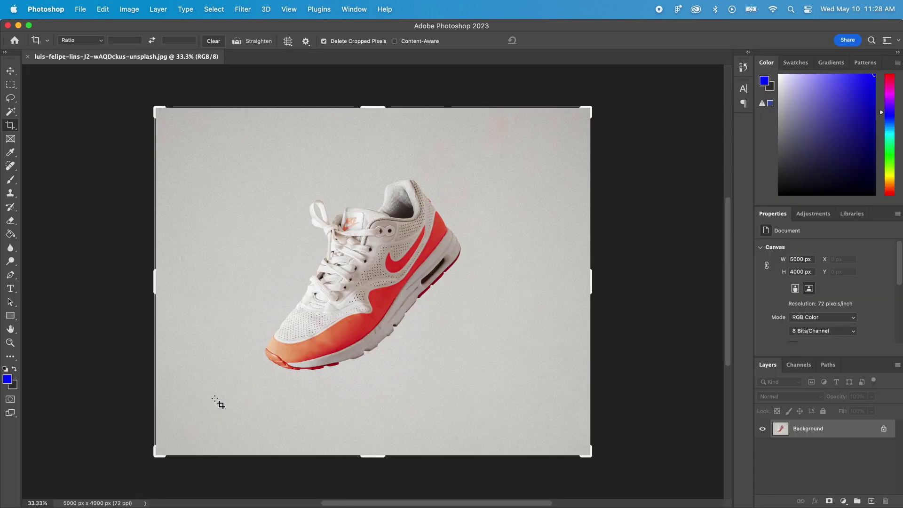
left_click(80, 10)
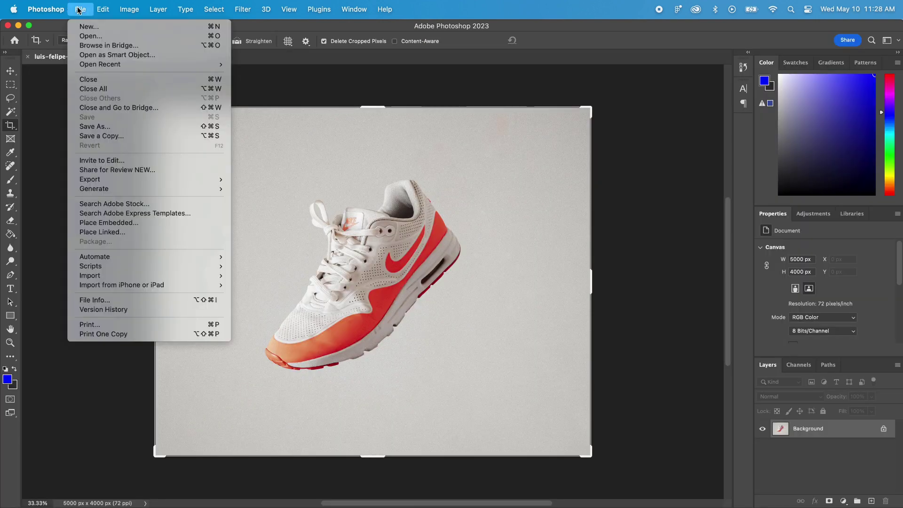
left_click(120, 223)
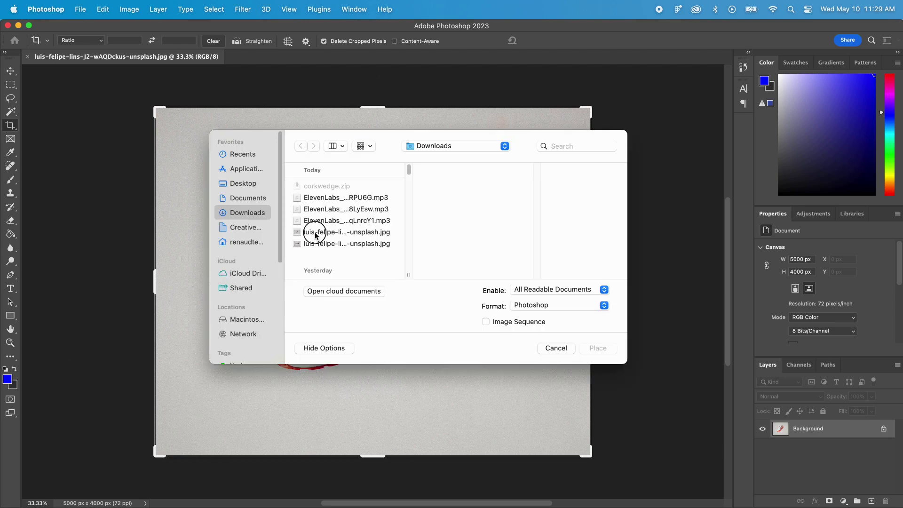
left_click(316, 244)
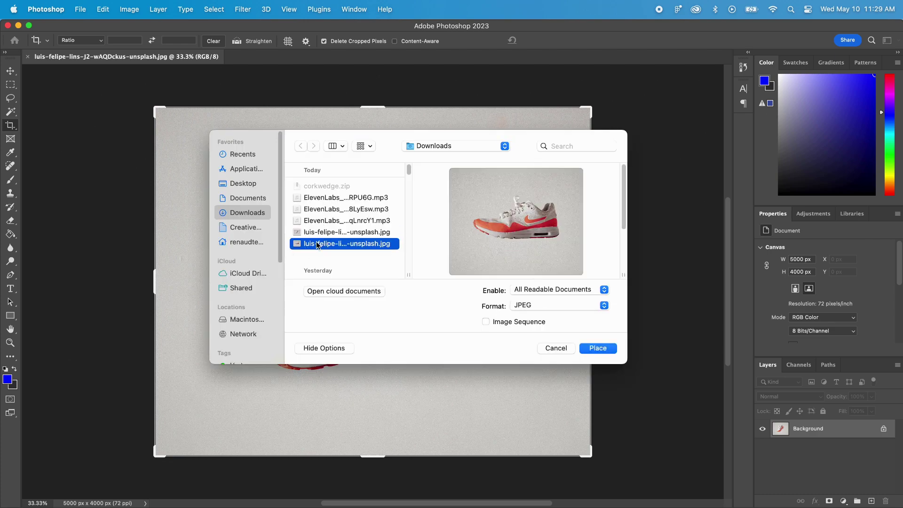
double_click(317, 243)
Commit the placed sneaker and lower its layer opacity to 38%.
key("Return")
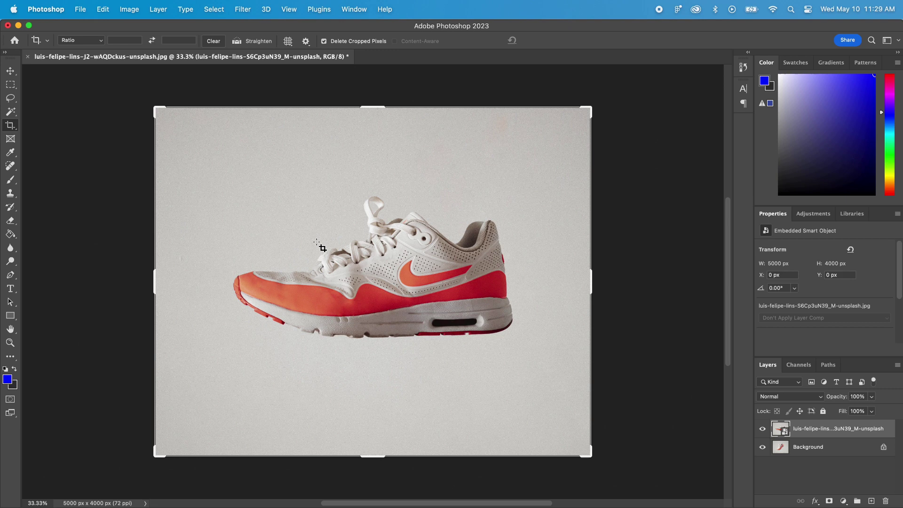
left_click(871, 397)
left_click_drag(871, 402, 842, 408)
Free Transform the placed sneaker, scaling it down to about 78% from the corners.
key("super+t")
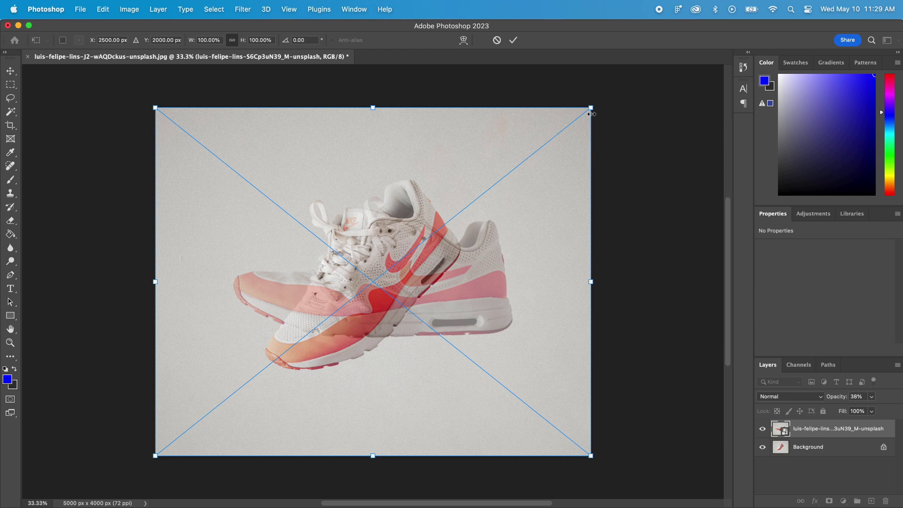
left_click_drag(589, 108, 539, 150)
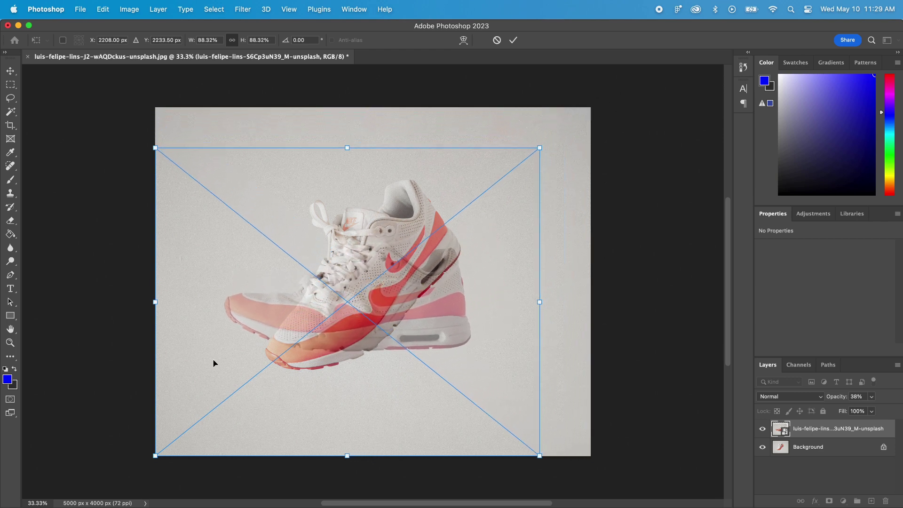
left_click_drag(152, 457, 201, 419)
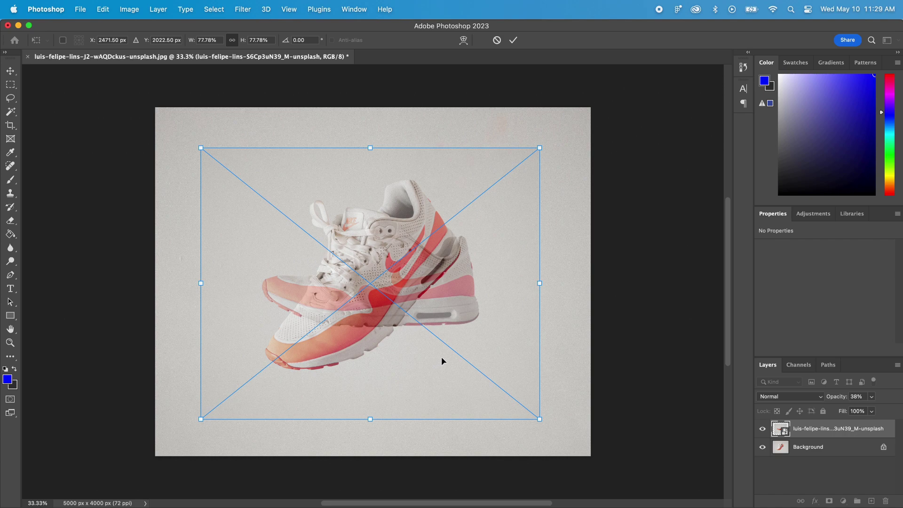
Pull the crop handles inward to frame both sneakers.
key("c")
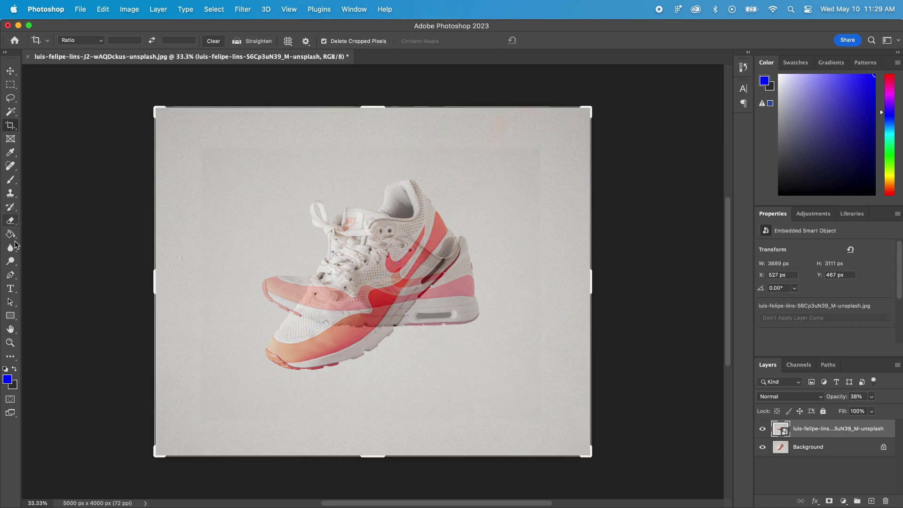
left_click_drag(156, 110, 204, 143)
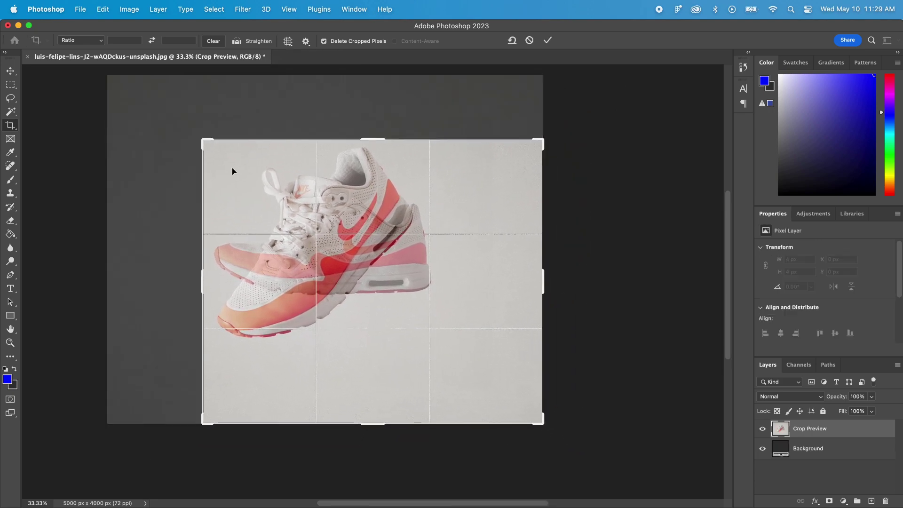
left_click_drag(538, 420, 489, 387)
Apply the crop, restore the side-view layer to 100% opacity, and compare it against the background shoe, leaving it visible.
key("Return")
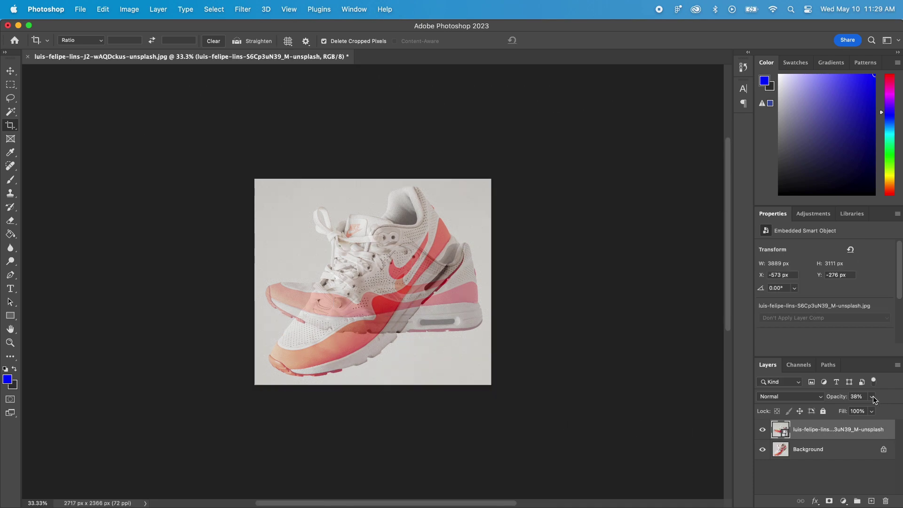
left_click_drag(862, 414, 896, 412)
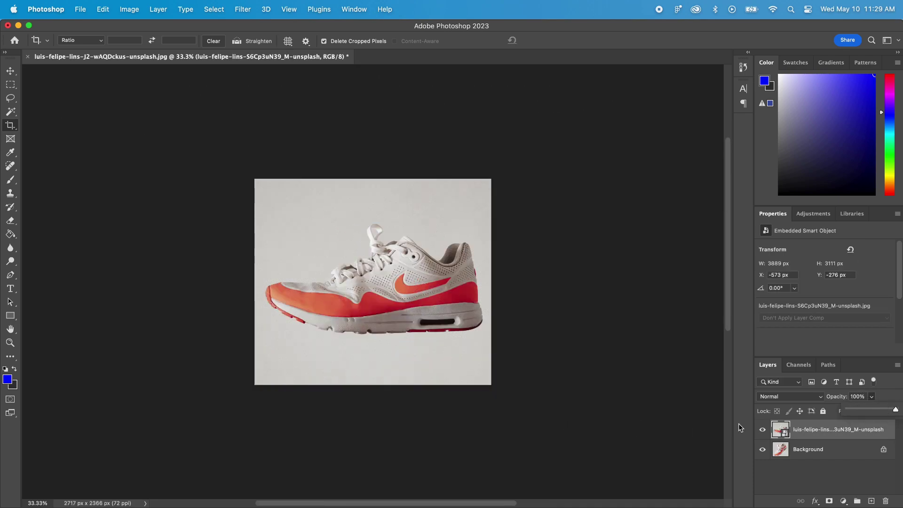
left_click(762, 429)
left_click(762, 430)
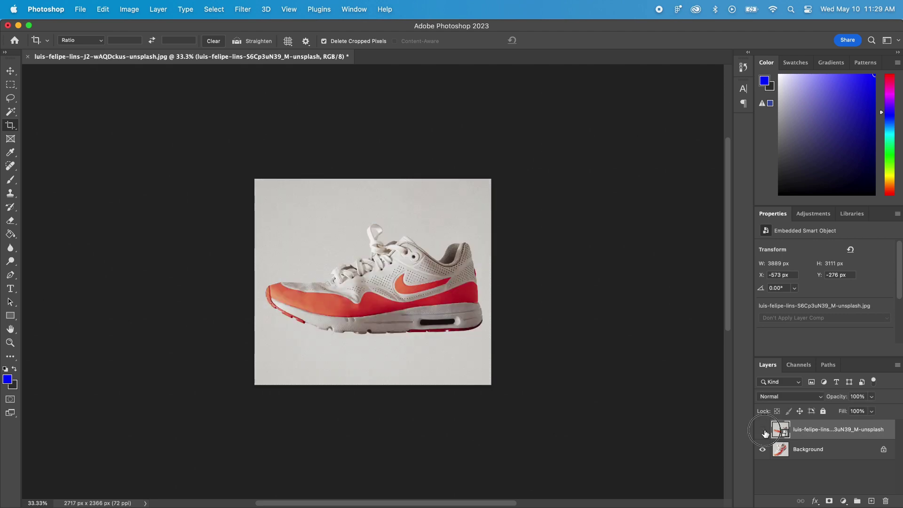
left_click(763, 431)
left_click(763, 431)
left_click(764, 430)
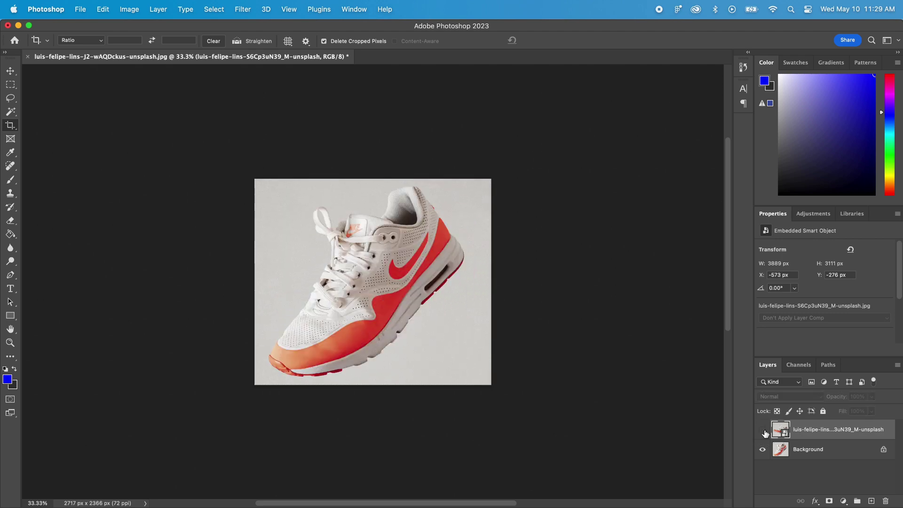
left_click(763, 430)
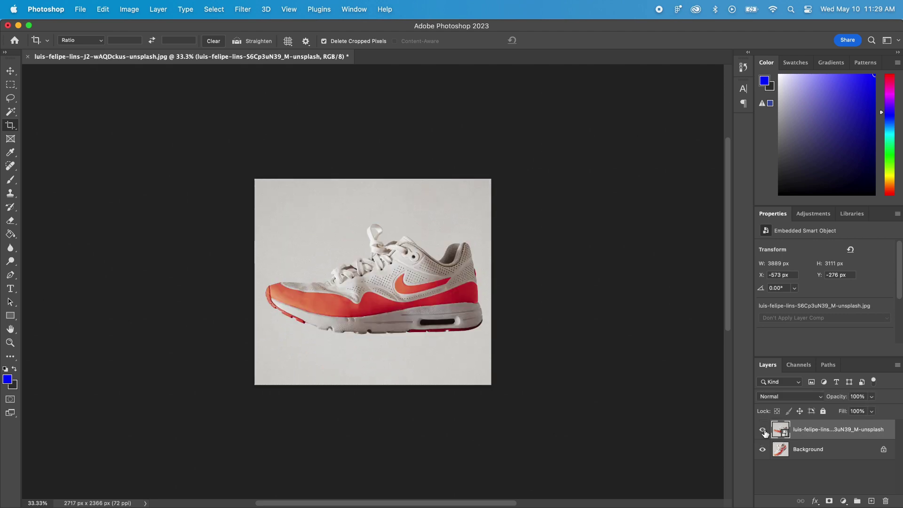
Select the Pen Tool and create a new path in the Paths panel.
left_click(9, 275)
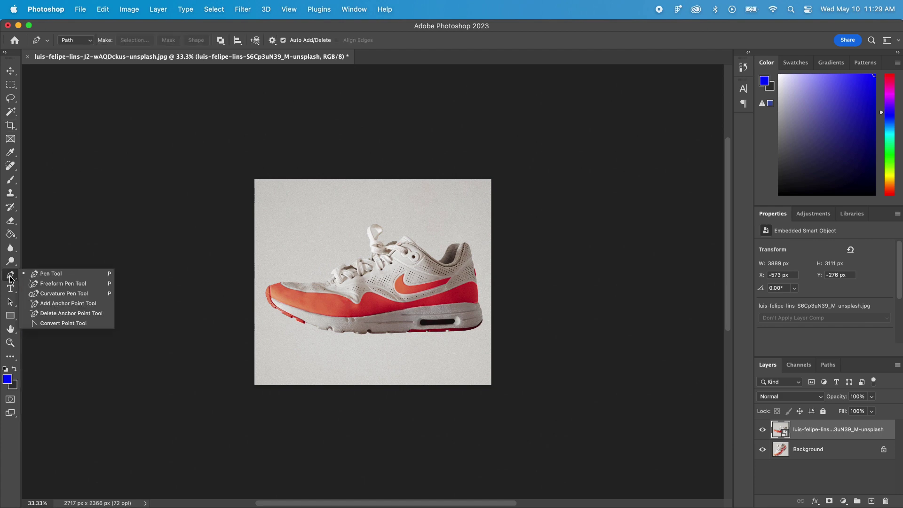
left_click(70, 273)
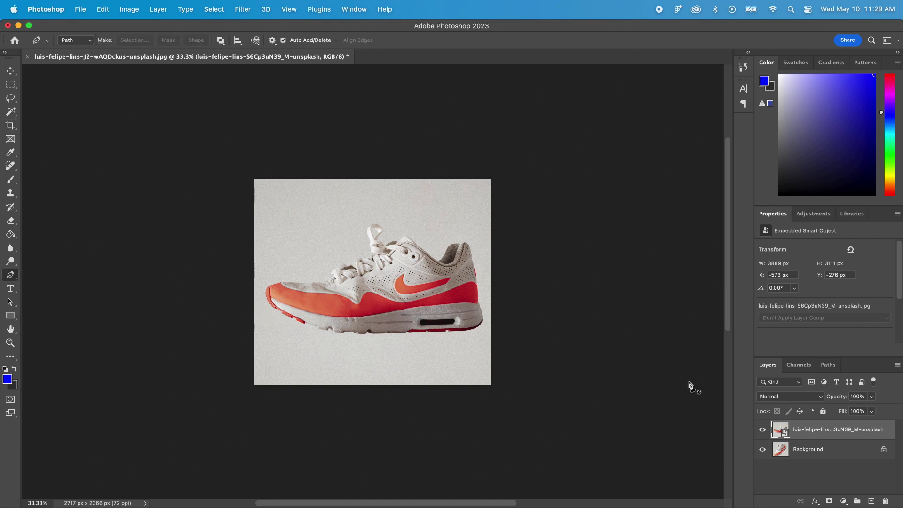
left_click(829, 366)
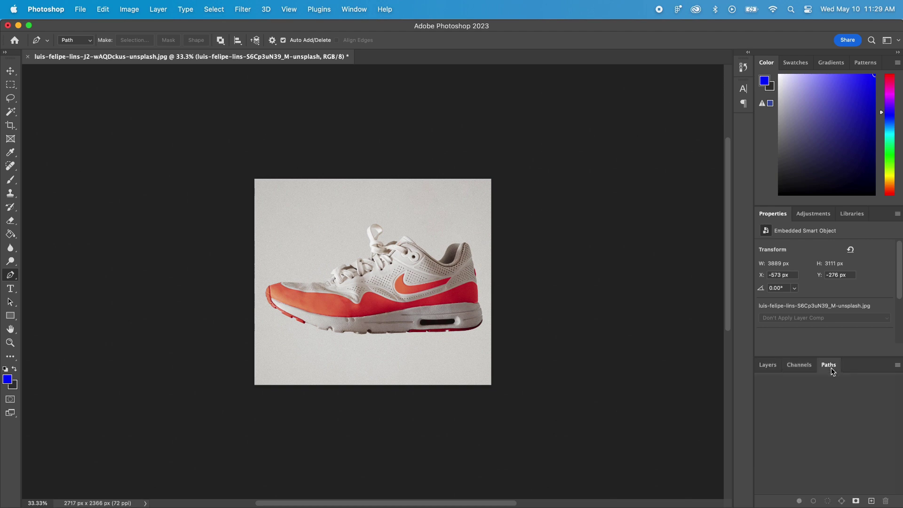
left_click(871, 501)
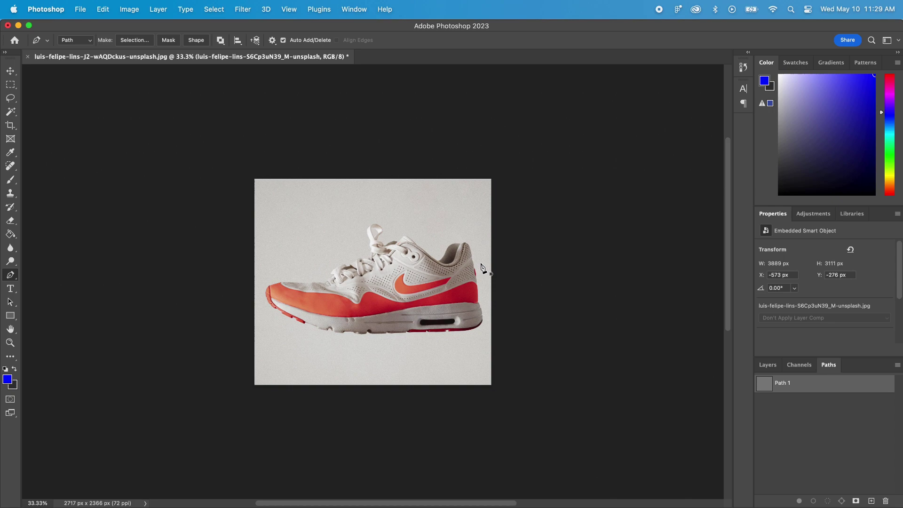
scroll(463, 254, "up", 10)
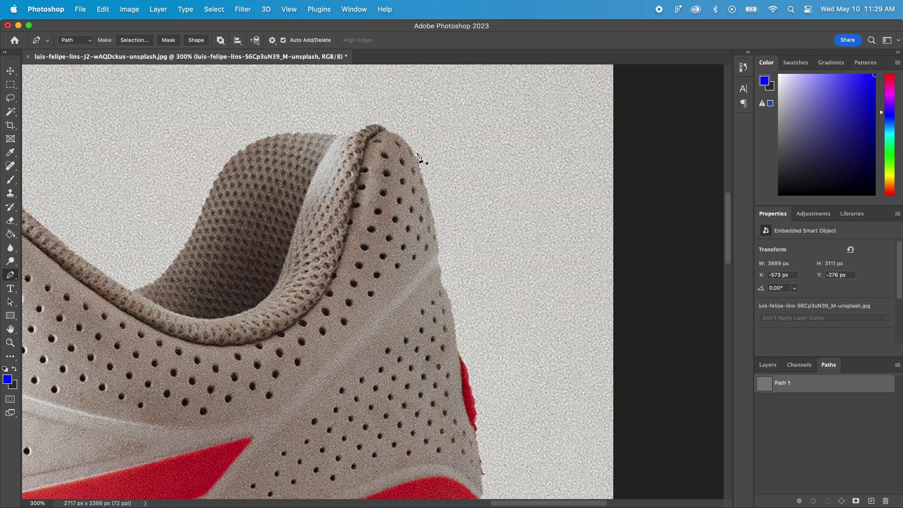
Trace the shoe outline with anchors down the heel edge to its base.
left_click(416, 154)
left_click_drag(433, 211, 437, 227)
left_click(440, 251)
left_click_drag(441, 267, 454, 298)
left_click(451, 313)
left_click_drag(458, 350, 462, 357)
left_click(467, 370)
left_click(472, 392)
left_click_drag(475, 422, 475, 432)
Finish tracing around the shoe, close Path 1, and choose Make Selection from its menu.
scroll(496, 227, "down", 10)
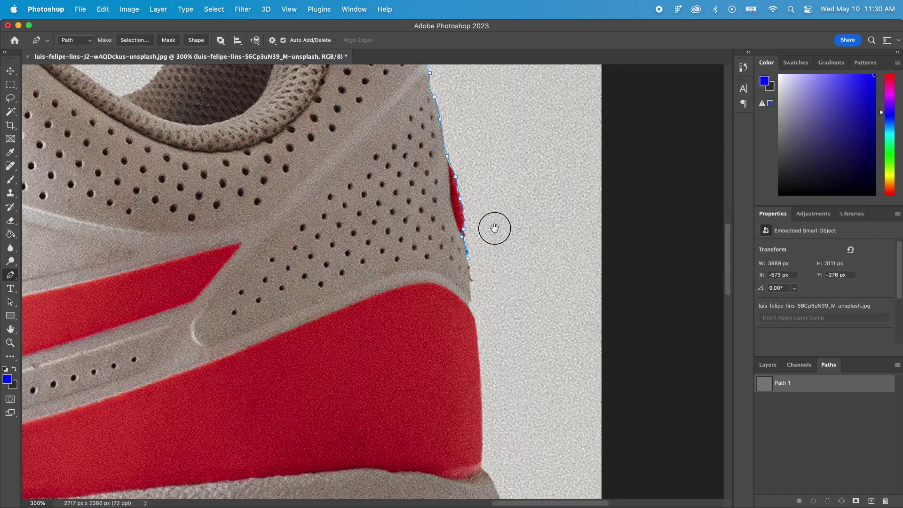
left_click(467, 173)
left_click_drag(474, 193, 475, 198)
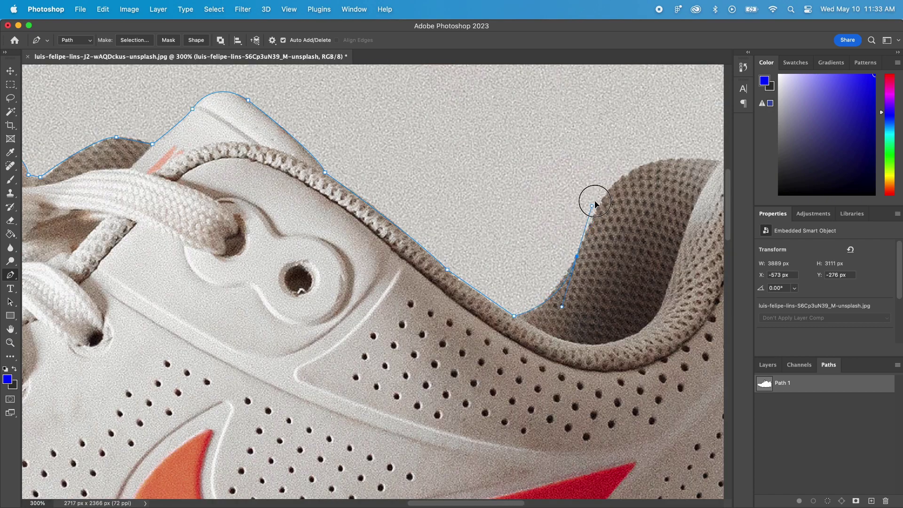
left_click_drag(577, 255, 586, 257)
scroll(585, 256, "right", 7)
scroll(585, 257, "up", 2)
left_click_drag(502, 229, 615, 238)
left_click_drag(559, 229, 562, 234)
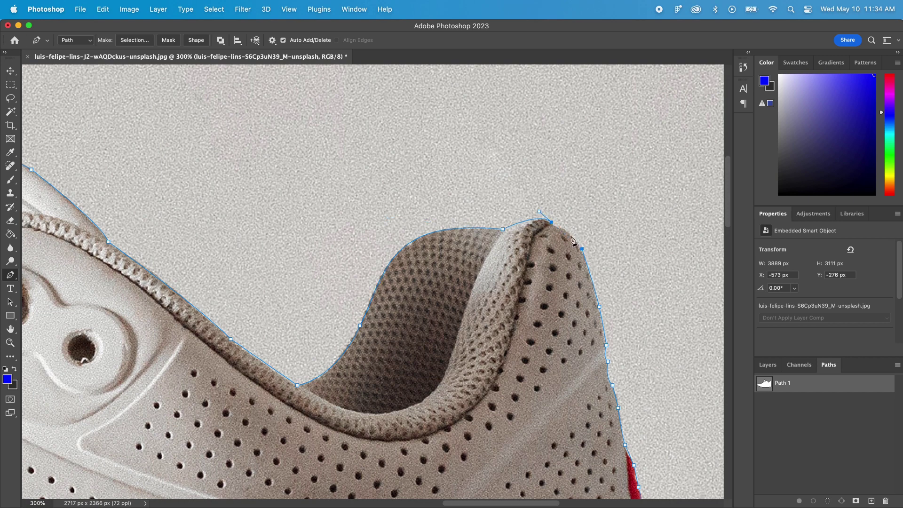
left_click(570, 233)
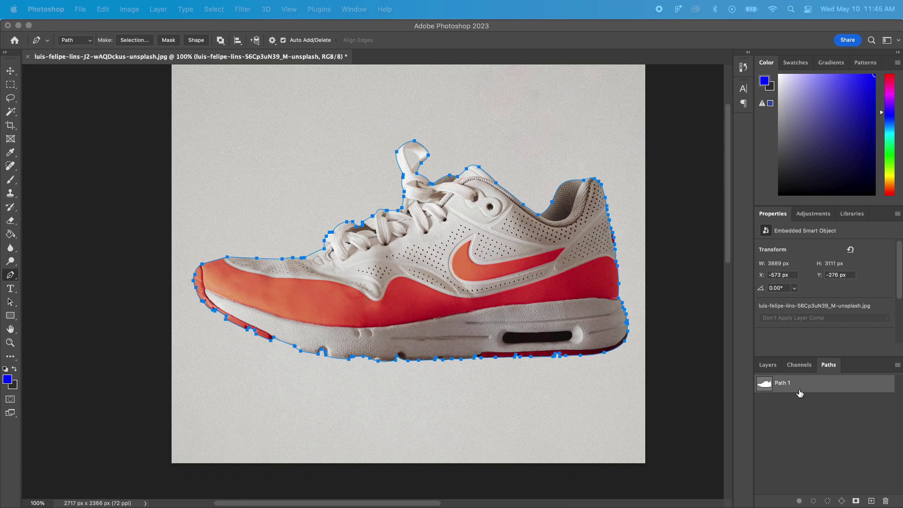
right_click(800, 385)
left_click(741, 419)
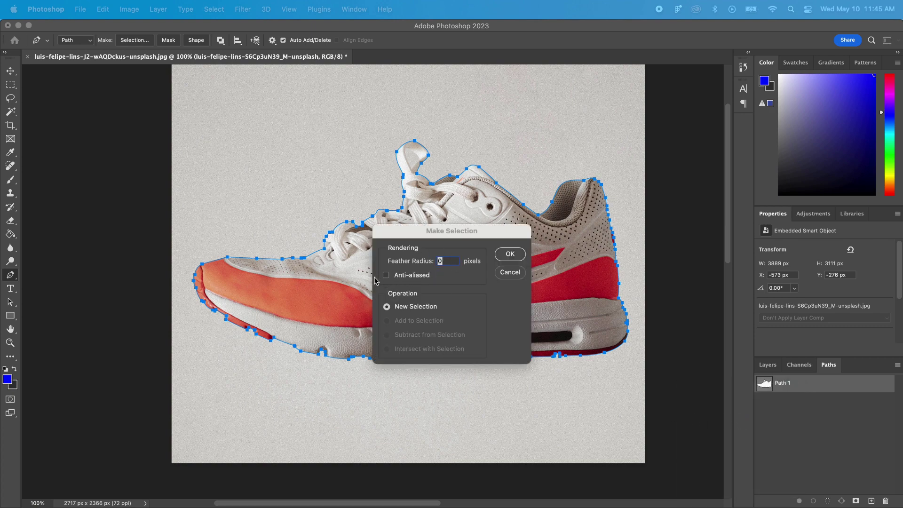
Make the selection with 0 px feather, copy it to Layer 1, and hide the photo and Background layers.
left_click(509, 254)
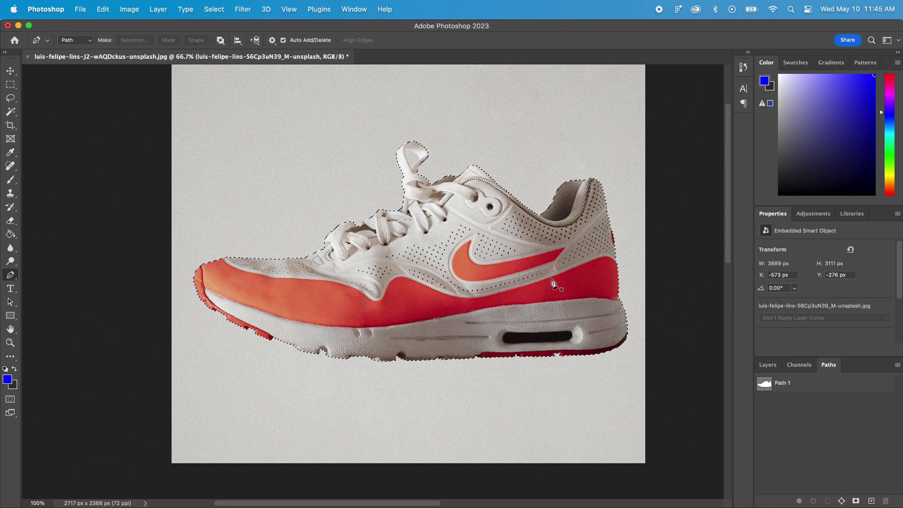
left_click(768, 366)
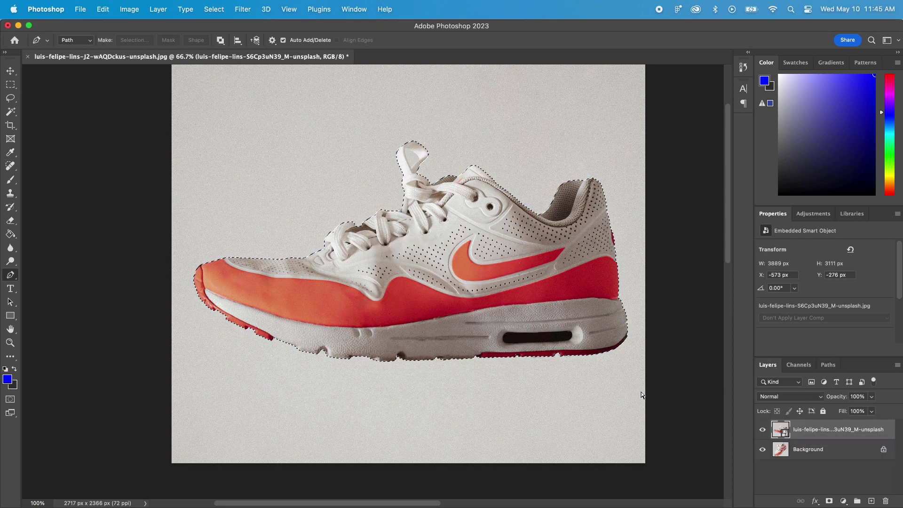
key("ctrl+j")
left_click(762, 449)
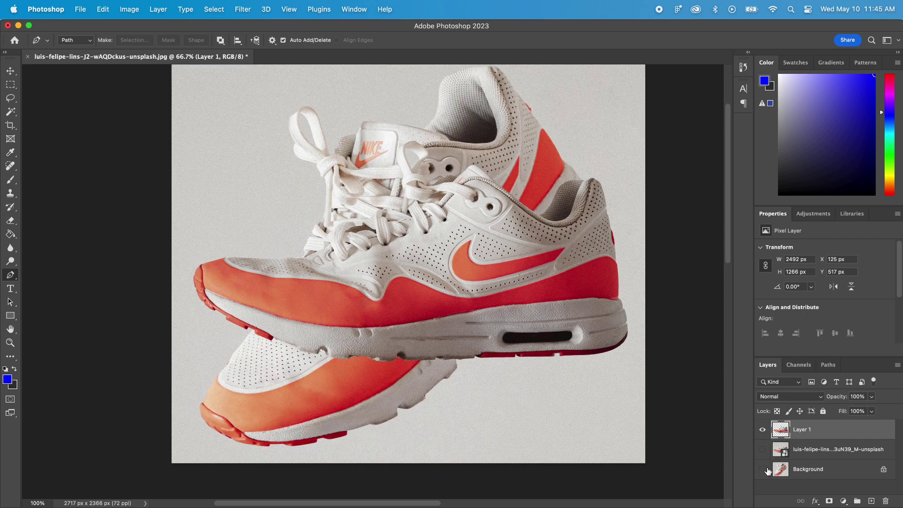
left_click(763, 470)
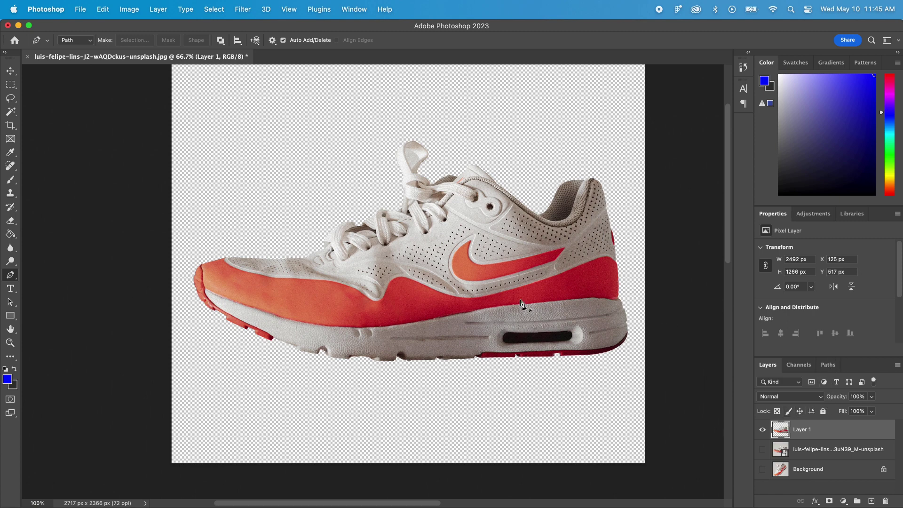
Create a new path and zoom to 300% on the heel.
left_click(828, 365)
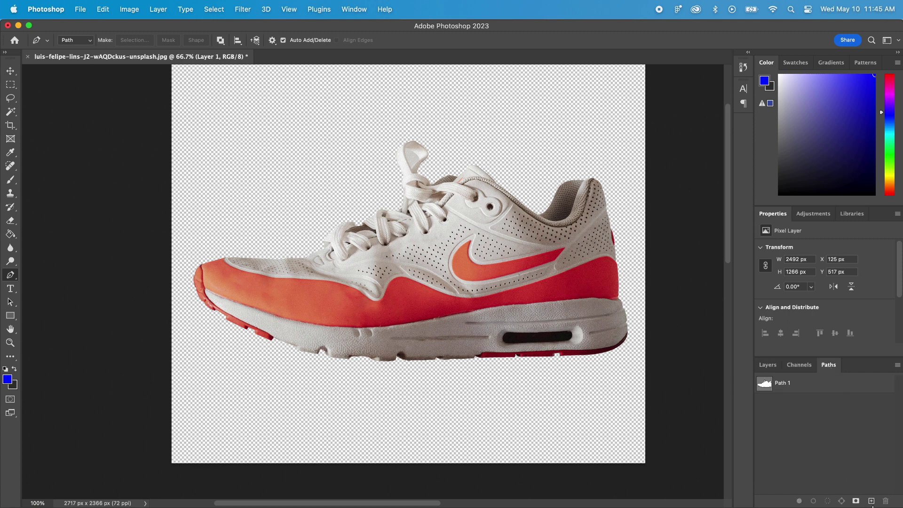
left_click(871, 500)
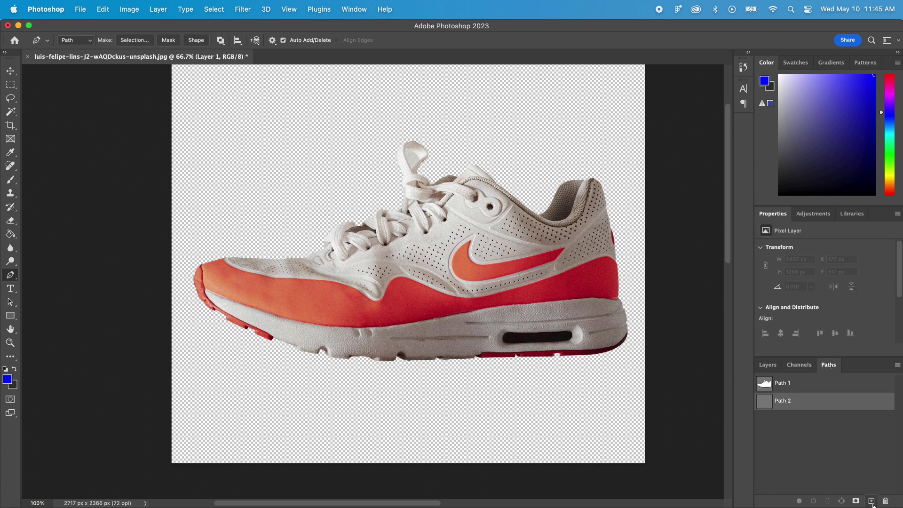
key("z")
left_click(626, 278)
left_click(626, 277)
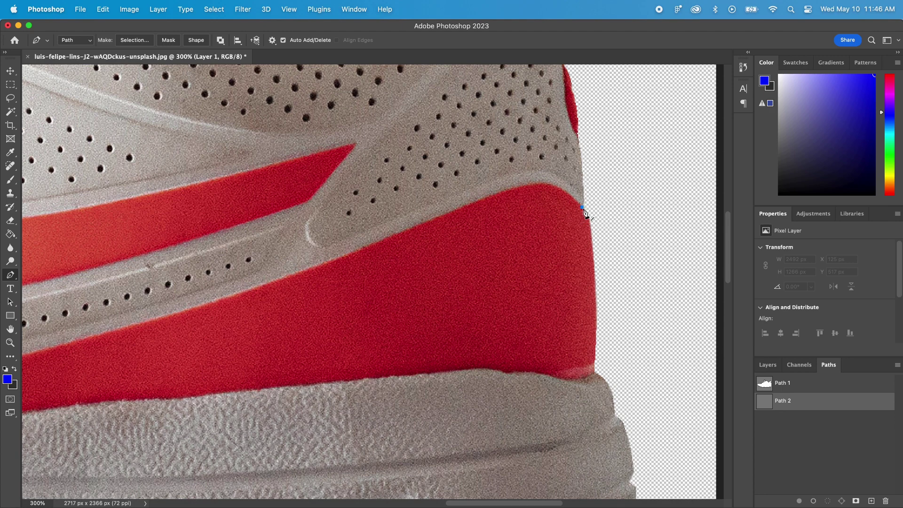
Start Path 2 around the red heel panel and along its lower edge.
left_click(642, 248)
left_click(664, 321)
left_click(655, 361)
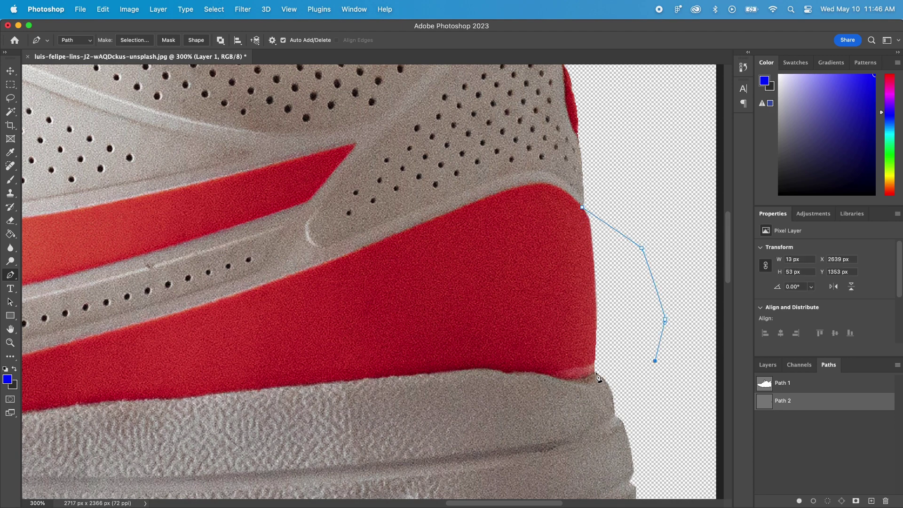
left_click(588, 378)
left_click(546, 379)
left_click(494, 371)
Trace the red/grey boundary along the band's bottom edge toward the front.
scroll(660, 324, "left", 8)
scroll(661, 323, "down", 2)
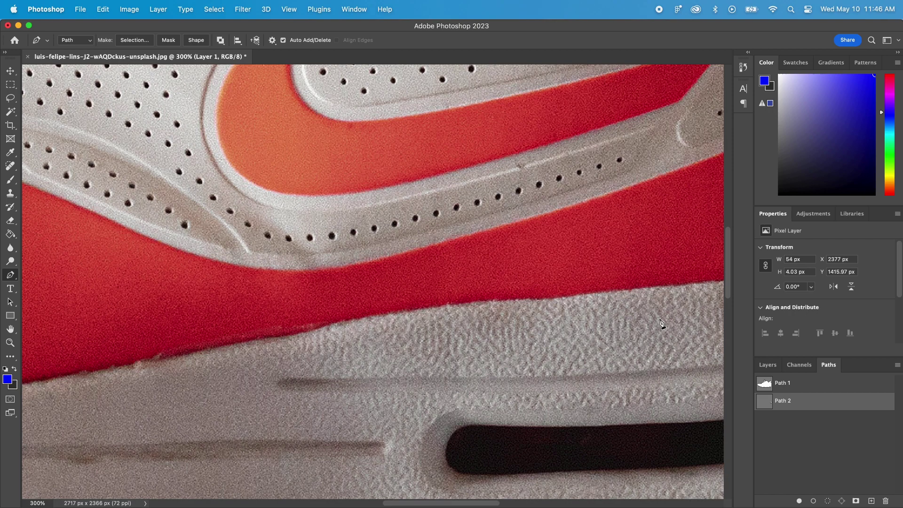
scroll(661, 324, "right", 6)
left_click(365, 320)
left_click(257, 331)
left_click(202, 332)
scroll(475, 235, "left", 8)
scroll(475, 235, "down", 2)
left_click(405, 262)
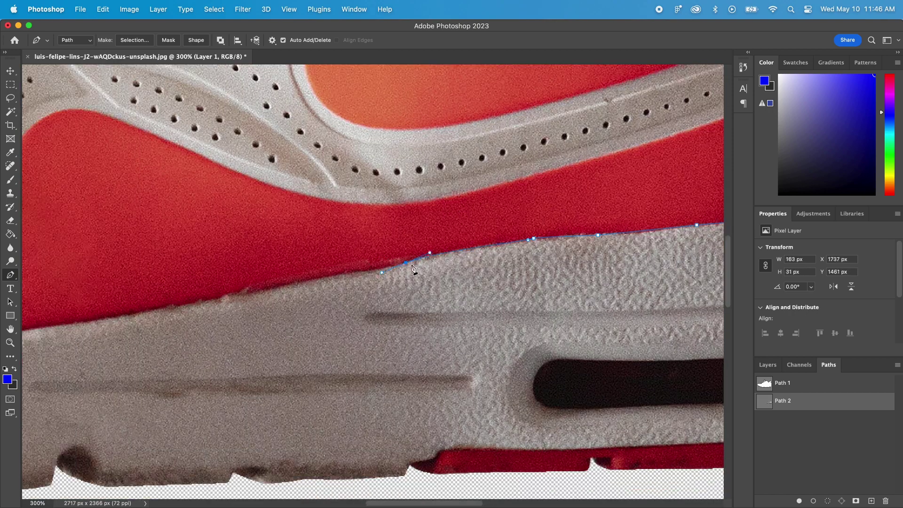
left_click(358, 275)
left_click(292, 290)
left_click(246, 301)
left_click(196, 307)
Continue the band path along its lower edge toward the toe.
scroll(196, 307, "left", 8)
scroll(196, 307, "down", 2)
left_click(370, 240)
left_click_drag(258, 250, 224, 246)
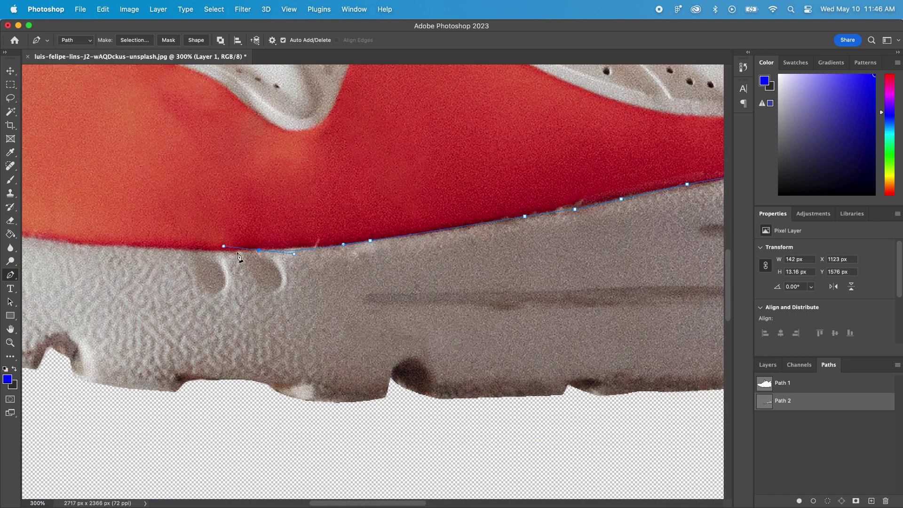
scroll(239, 256, "left", 8)
scroll(238, 256, "down", 1)
left_click(499, 235)
left_click(232, 178)
left_click(179, 151)
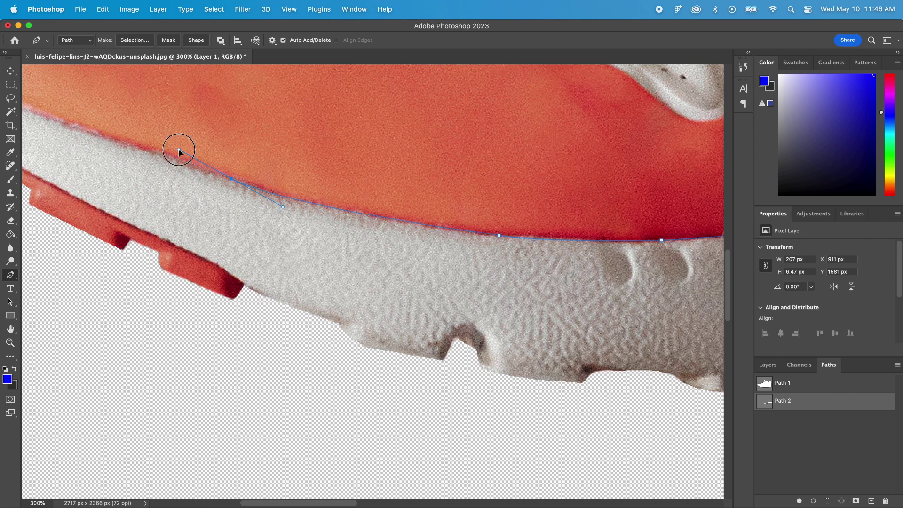
Follow the toe's curve upward with anchors, tracing above the toe.
scroll(179, 151, "left", 8)
scroll(179, 150, "up", 4)
left_click(457, 325)
left_click(356, 291)
left_click(327, 276)
left_click(285, 253)
left_click(272, 219)
left_click(273, 194)
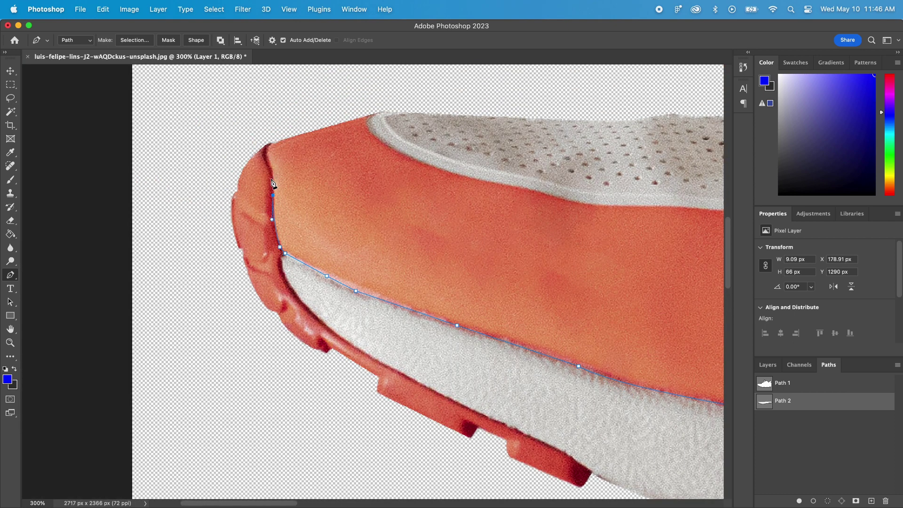
left_click(272, 141)
left_click(262, 95)
Close the band outline and toggle Layer 2 on and off to check the cut.
left_click(358, 92)
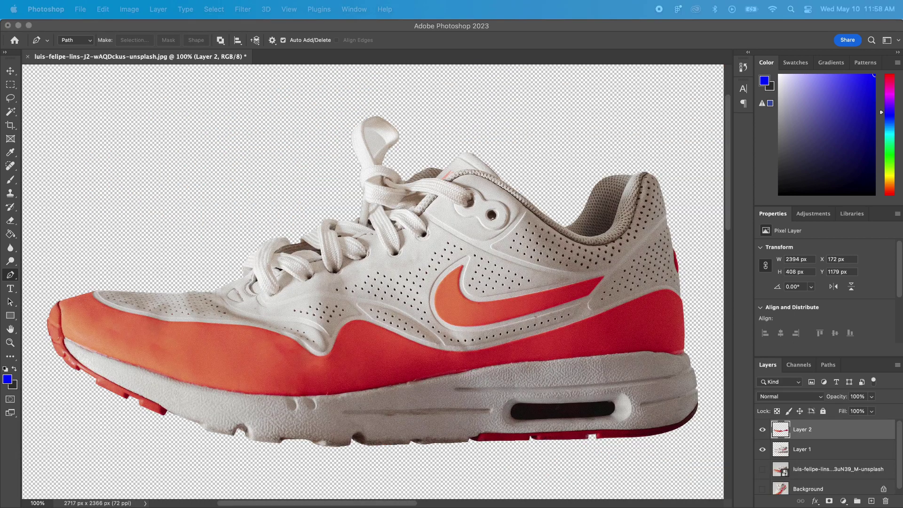
left_click(765, 432)
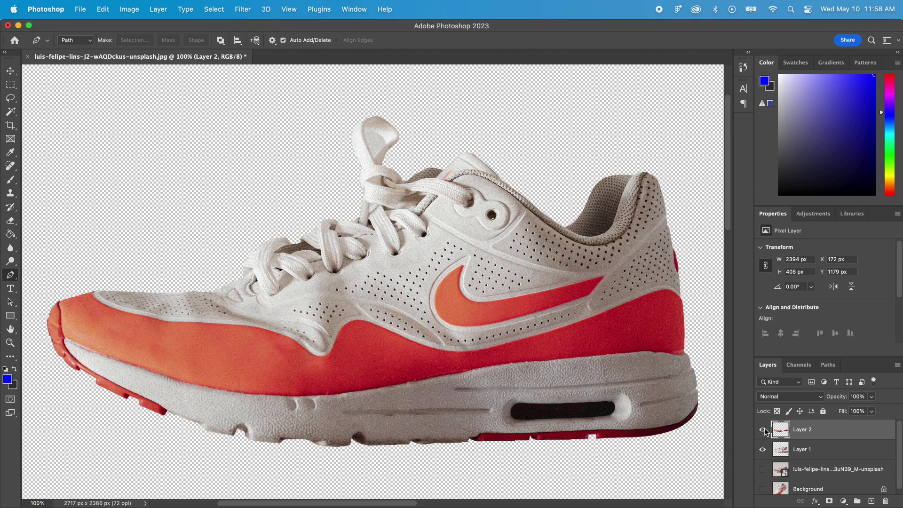
left_click(762, 430)
left_click(762, 430)
left_click(763, 430)
left_click(762, 429)
Hide and show Layer 1 and Layer 2 to inspect the isolated red band.
left_click(763, 449)
left_click(763, 450)
left_click(762, 450)
left_click(762, 450)
left_click(762, 431)
left_click(762, 431)
left_click(762, 430)
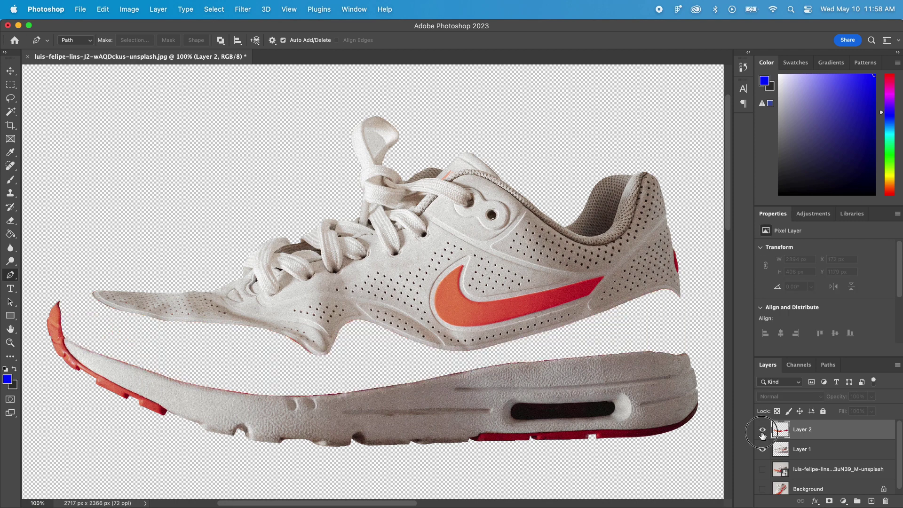
left_click(762, 430)
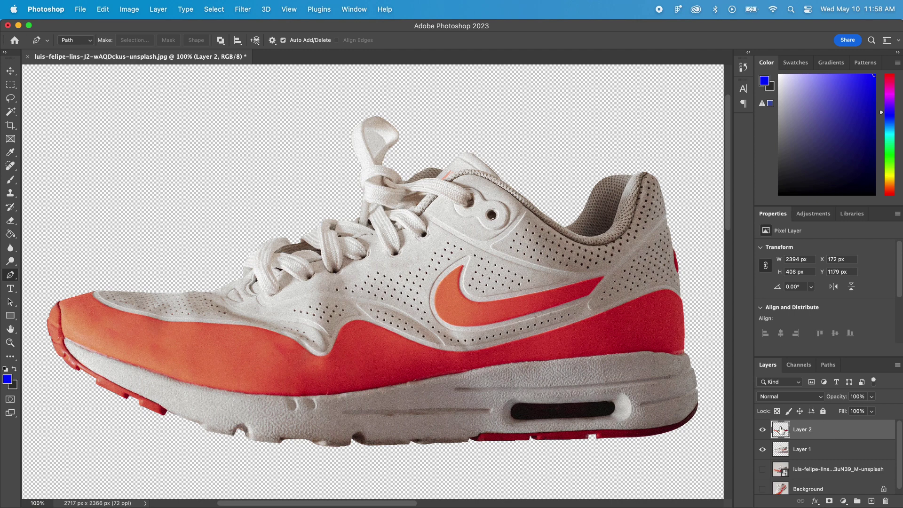
Desaturate Layer 2's midsole band via Image > Adjustments > Desaturate.
left_click(127, 10)
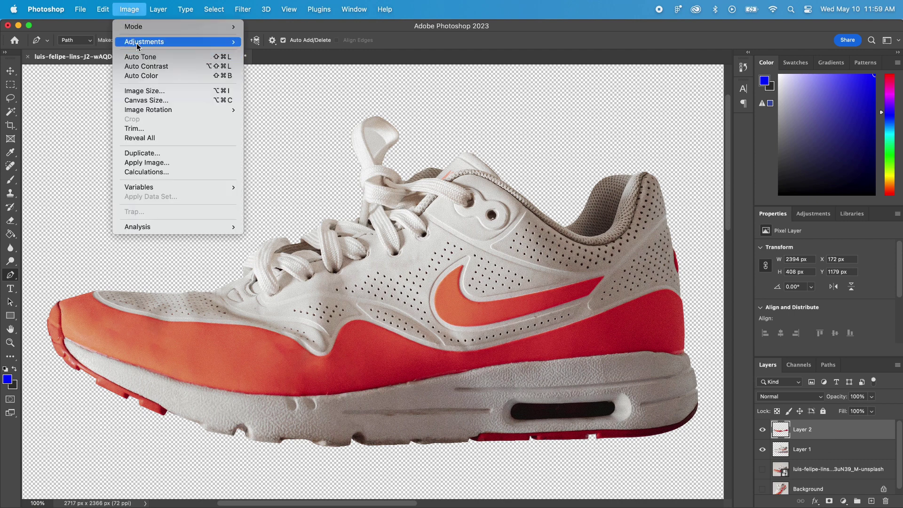
mouse_move(137, 44)
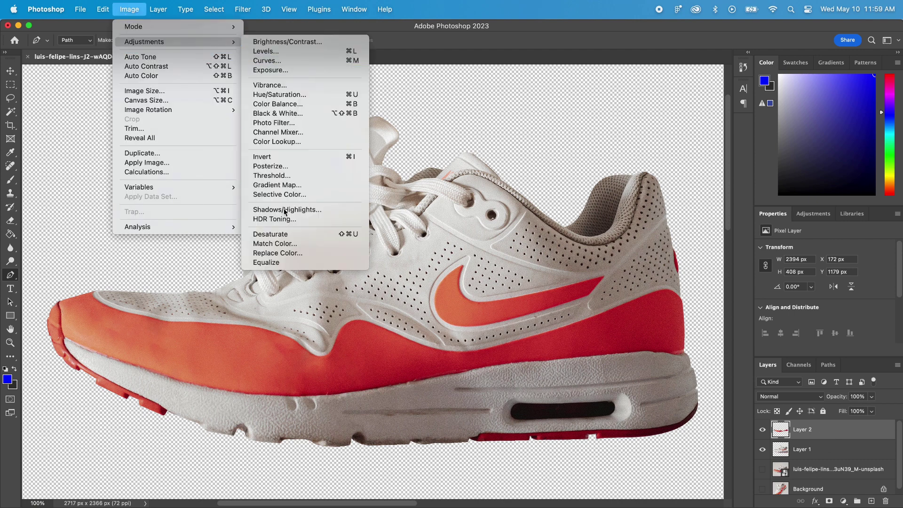
left_click(283, 234)
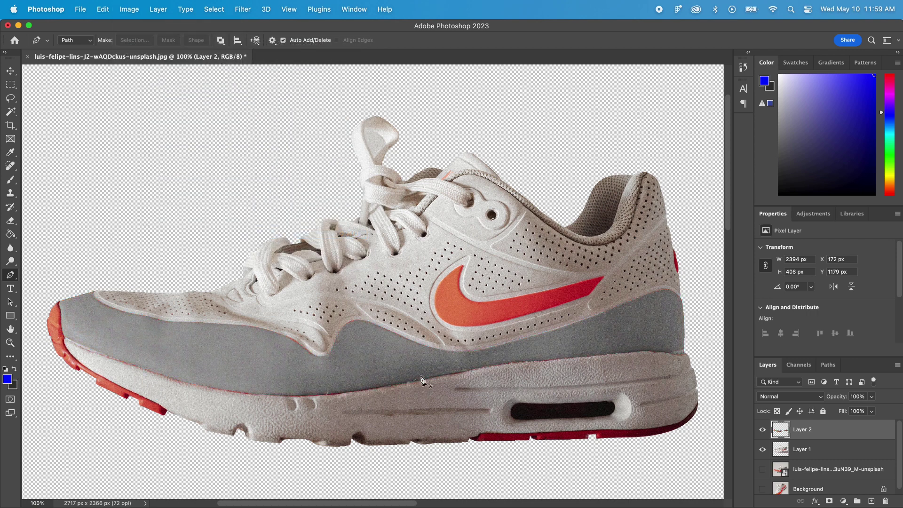
left_click(132, 11)
Brighten the midsole band to near-white with Levels, black input 47 and white input 231.
mouse_move(146, 41)
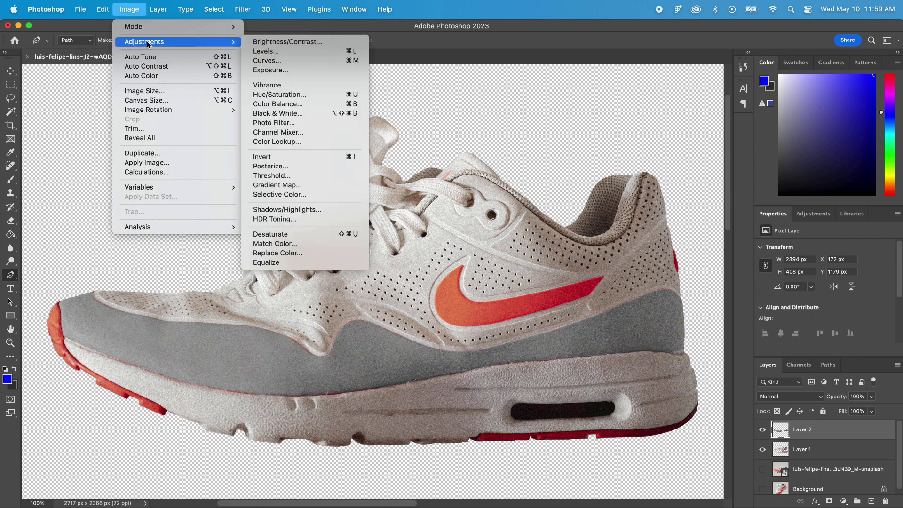
left_click(276, 52)
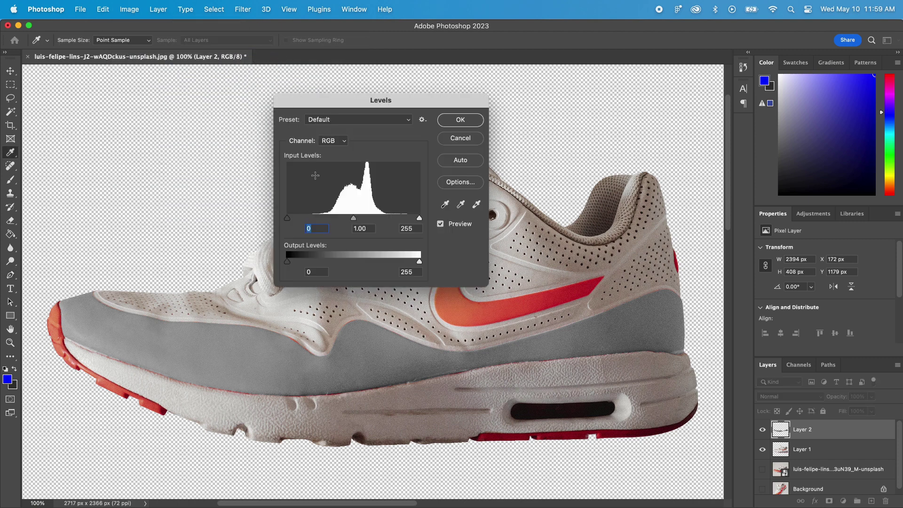
mouse_move(288, 218)
left_mouse_down()
mouse_move(325, 219)
mouse_move(283, 218)
left_mouse_up()
mouse_move(419, 219)
left_mouse_down()
mouse_move(375, 219)
mouse_move(420, 220)
left_mouse_up()
mouse_move(354, 222)
left_mouse_down()
mouse_move(336, 221)
mouse_move(366, 222)
mouse_move(351, 222)
left_mouse_up()
left_click_drag(287, 220, 311, 219)
left_click_drag(419, 219, 334, 225)
left_click(456, 125)
key("p")
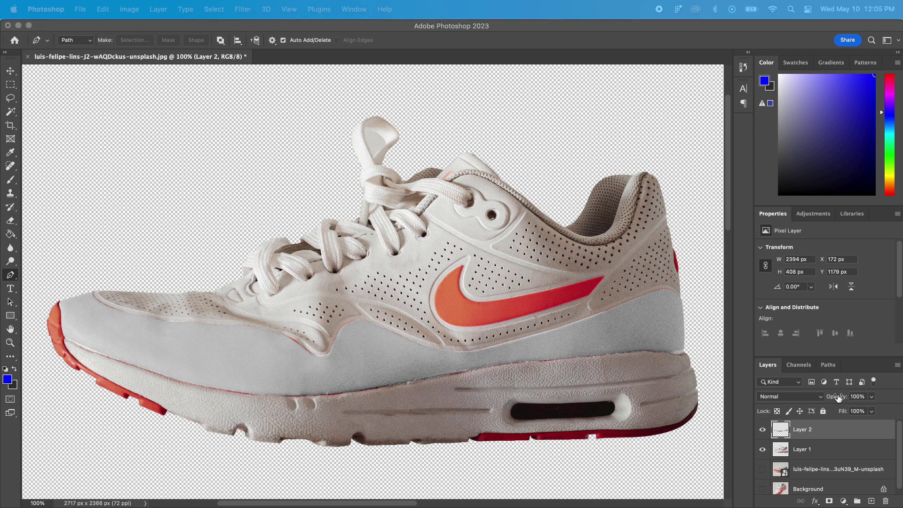
Hide Layer 1 and set the PNG export width to 1200 px (height 1045).
left_click(762, 453)
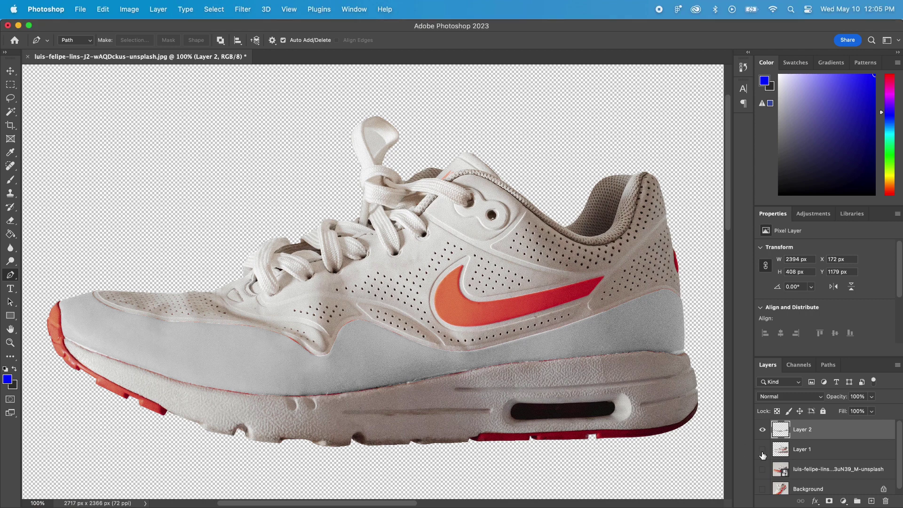
left_click(762, 452)
left_click(85, 8)
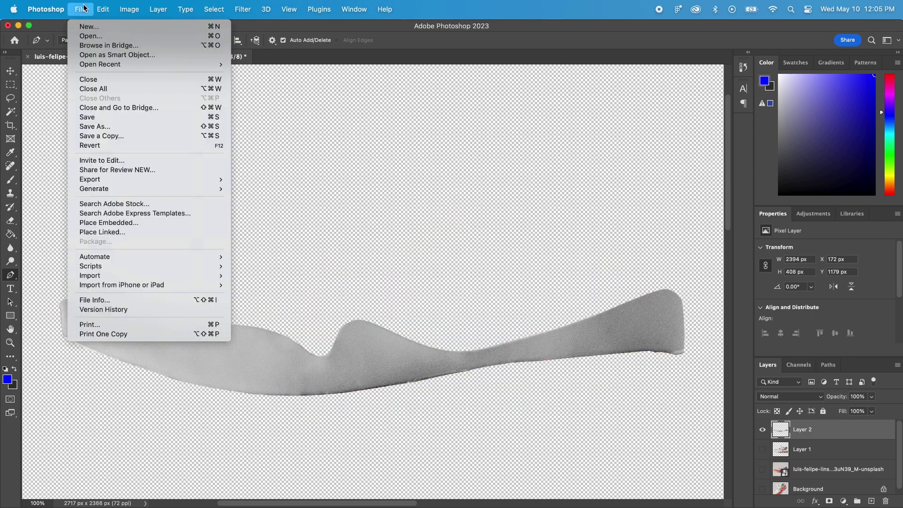
mouse_move(109, 180)
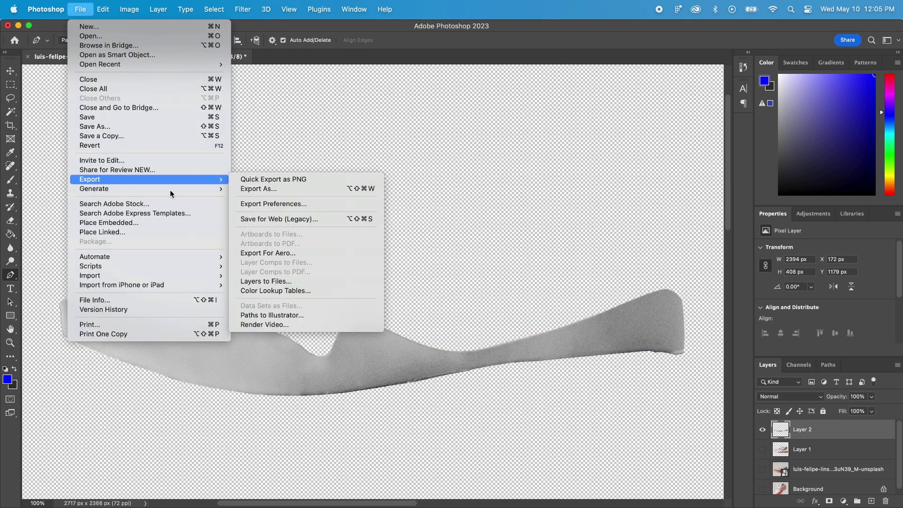
left_click(268, 190)
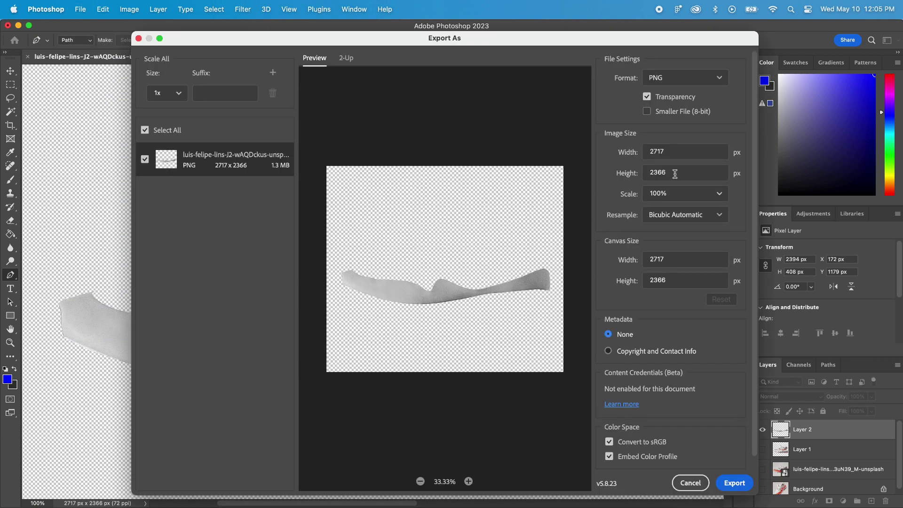
left_click(671, 147)
type("1200")
left_click(680, 177)
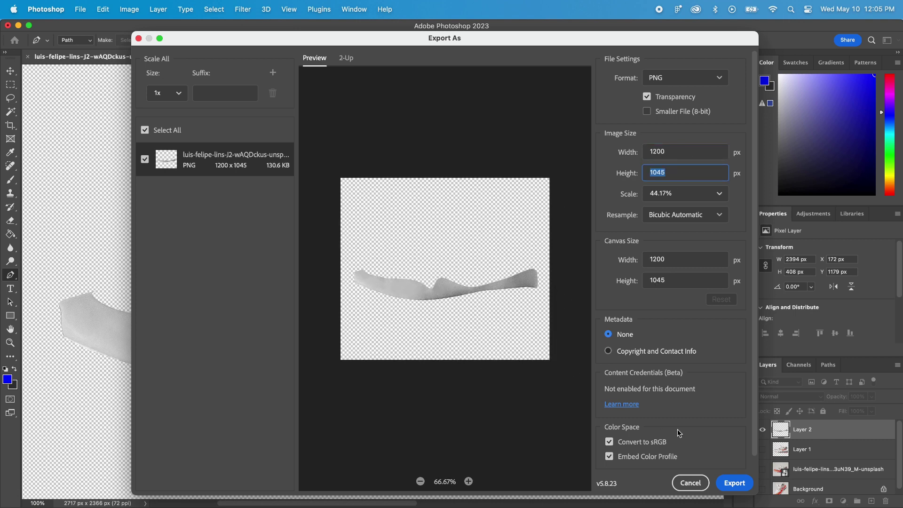
Export the transparent PNG to Downloads, replacing the existing same-named file.
left_click(738, 483)
left_click(738, 488)
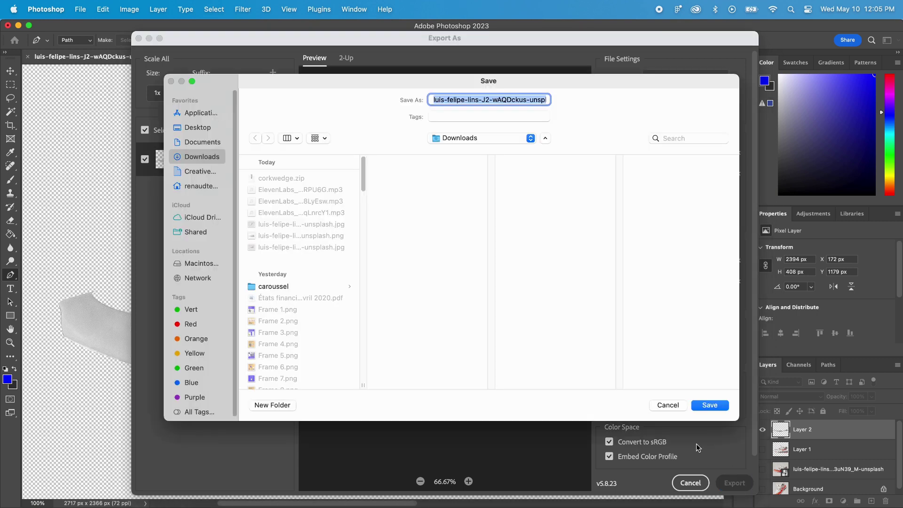
left_click(719, 406)
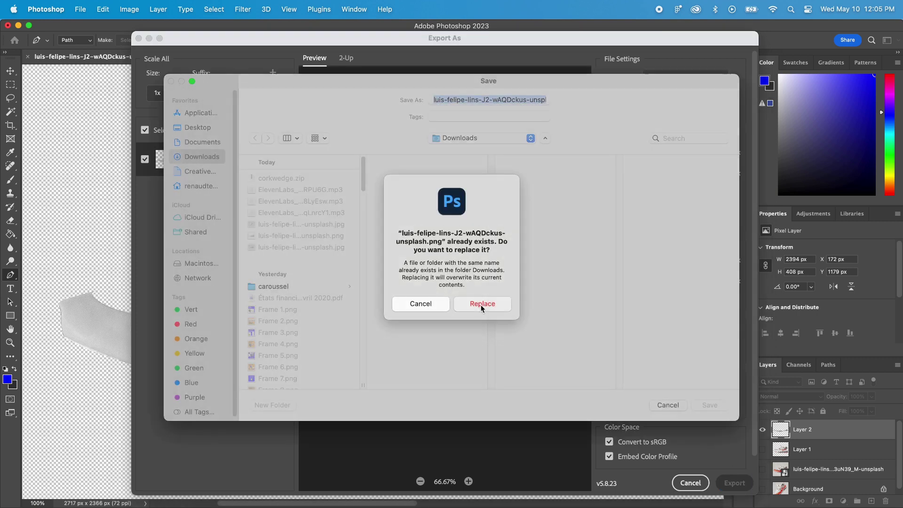
left_click(480, 305)
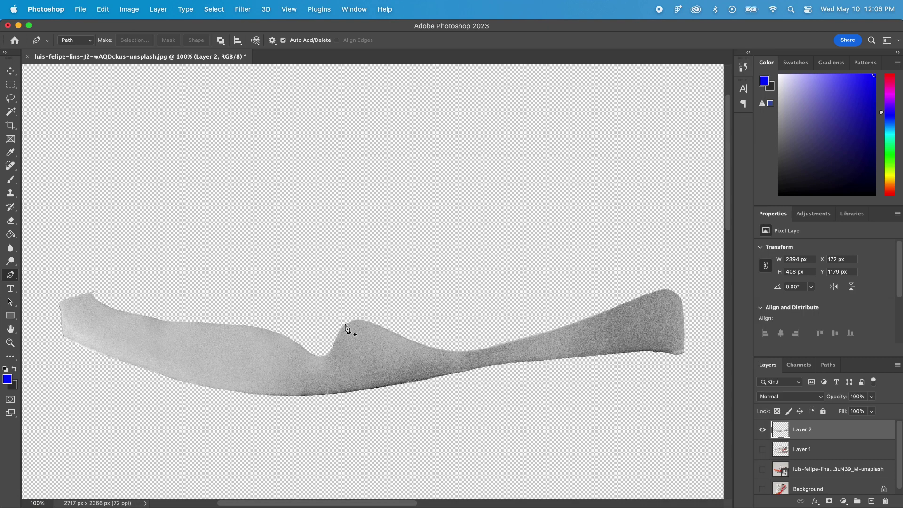
Toggle Layer 2's visibility off and back on, then browse the Kickflip partners page.
left_click(762, 430)
left_click(762, 431)
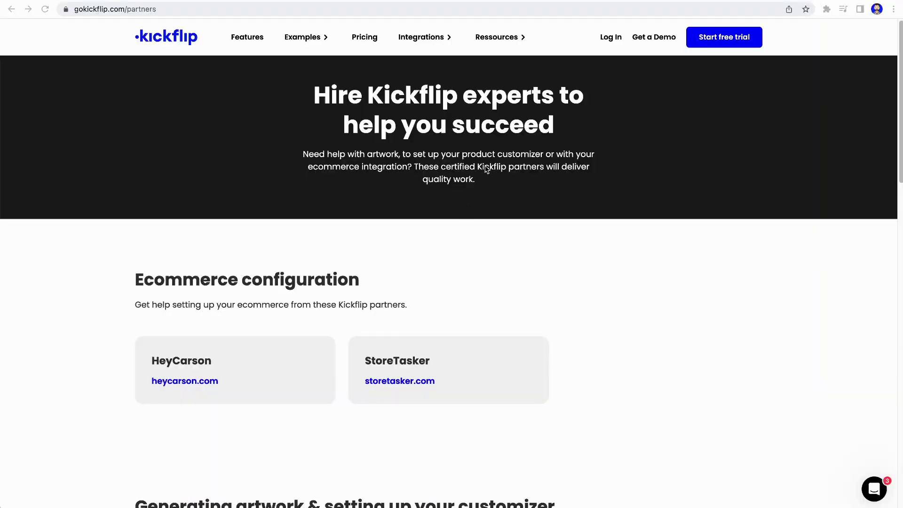
scroll(125, 292, "down", 4)
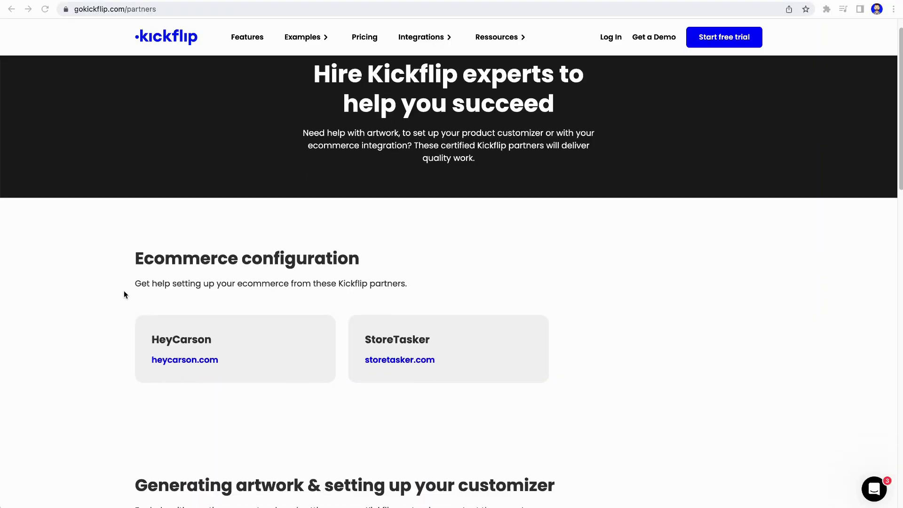
scroll(273, 271, "up", 1)
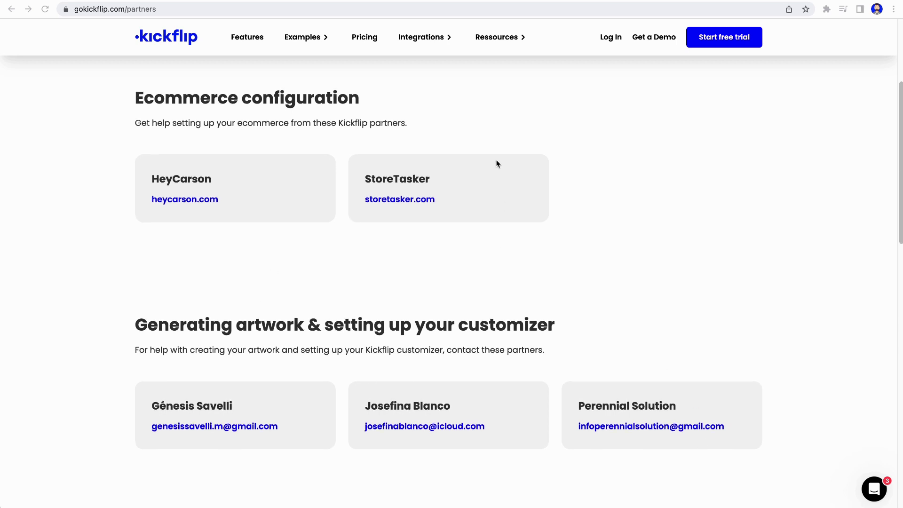